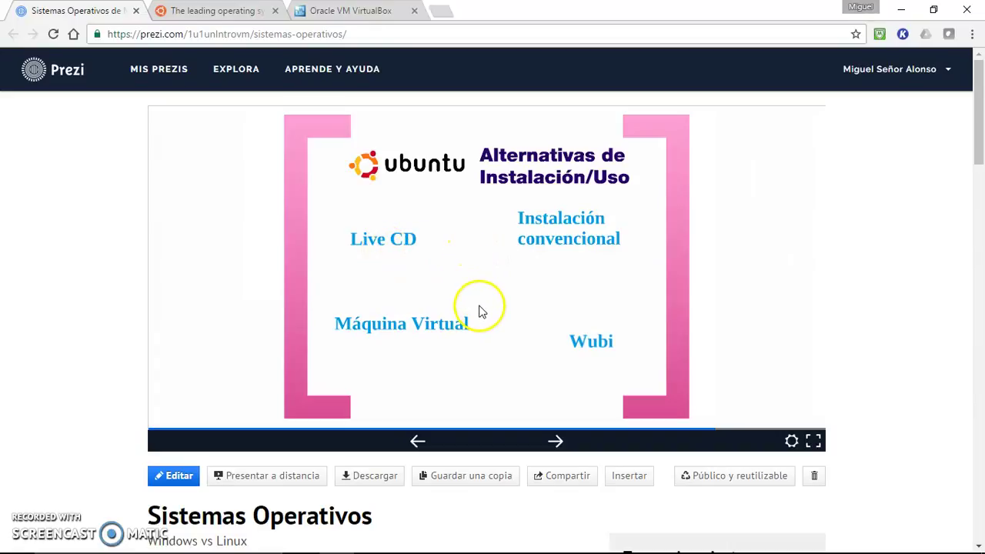
# Step: Advance the presentation to the Live CD section and reveal all four of its explanatory notes
pyautogui.click(555, 441)
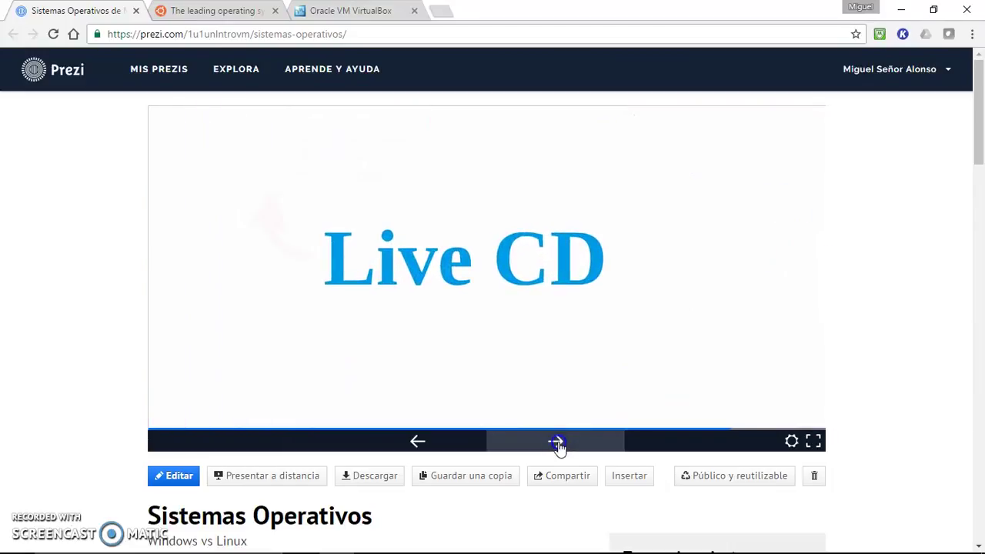
pyautogui.click(556, 441)
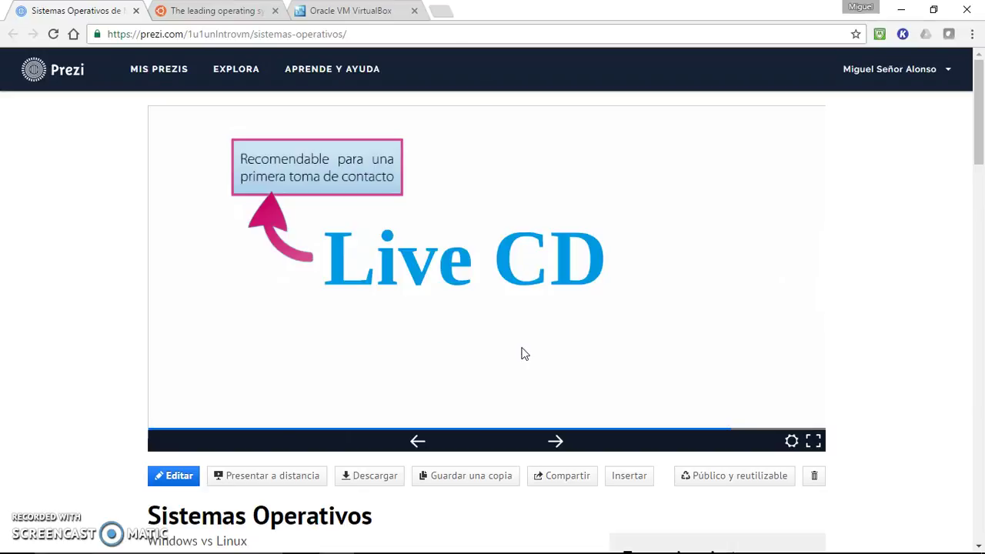
pyautogui.click(508, 350)
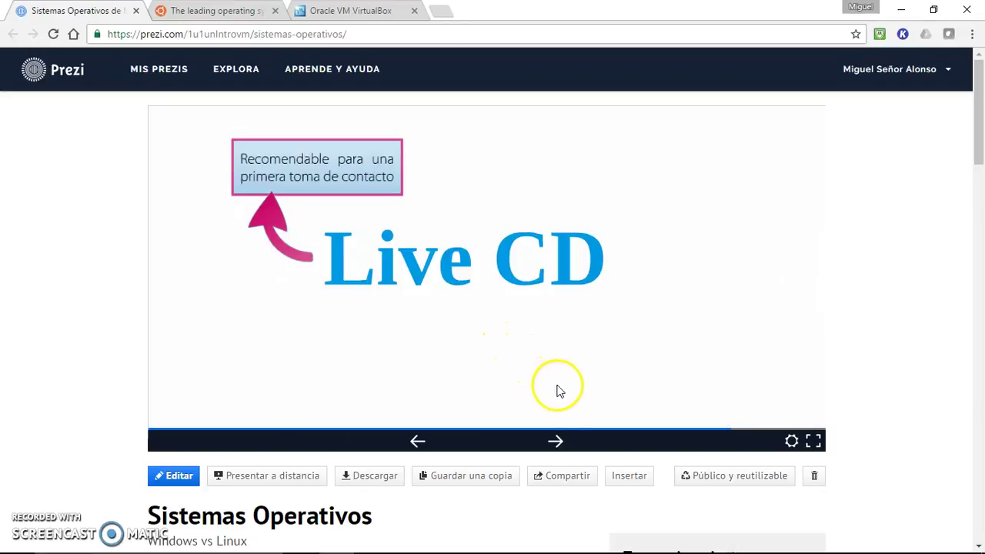
pyautogui.click(555, 440)
pyautogui.click(524, 323)
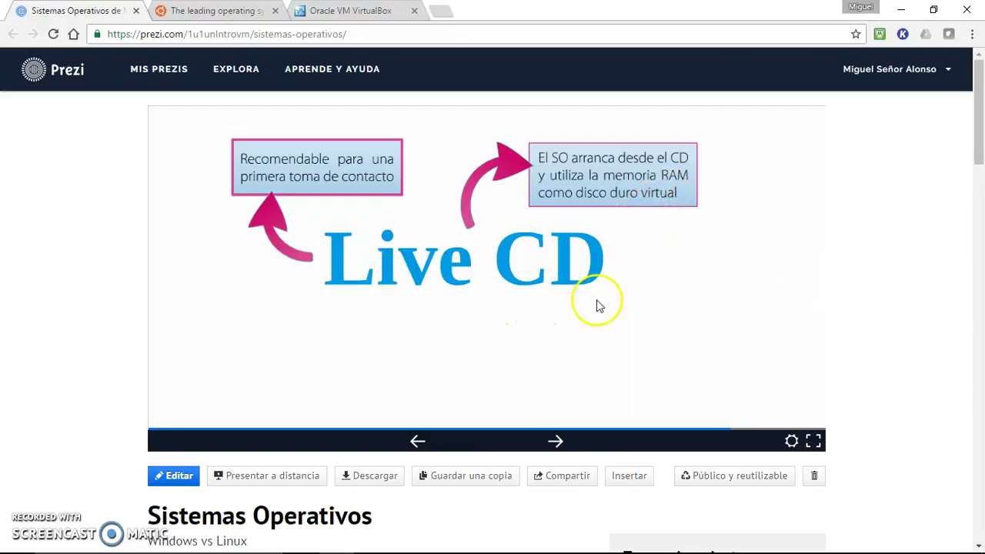
pyautogui.click(555, 441)
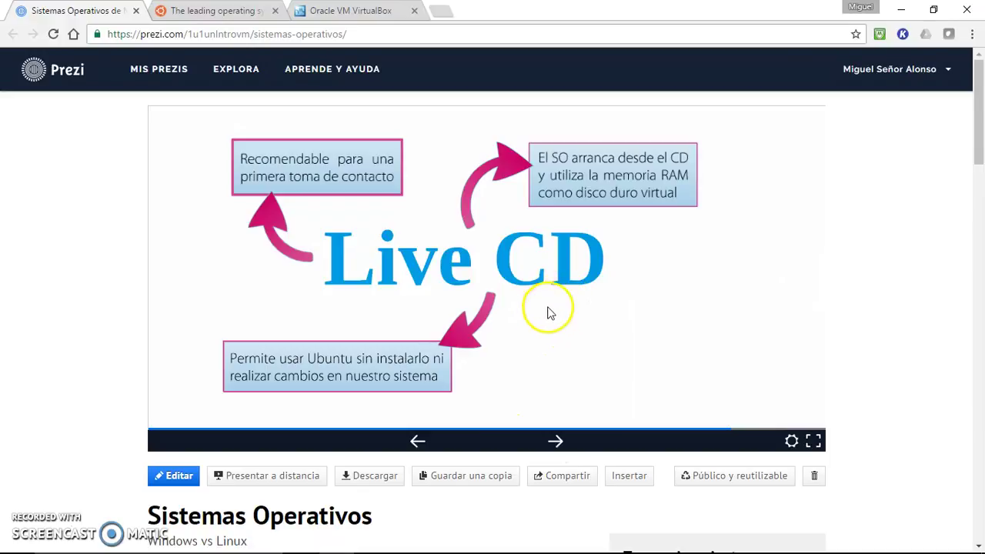
pyautogui.click(359, 388)
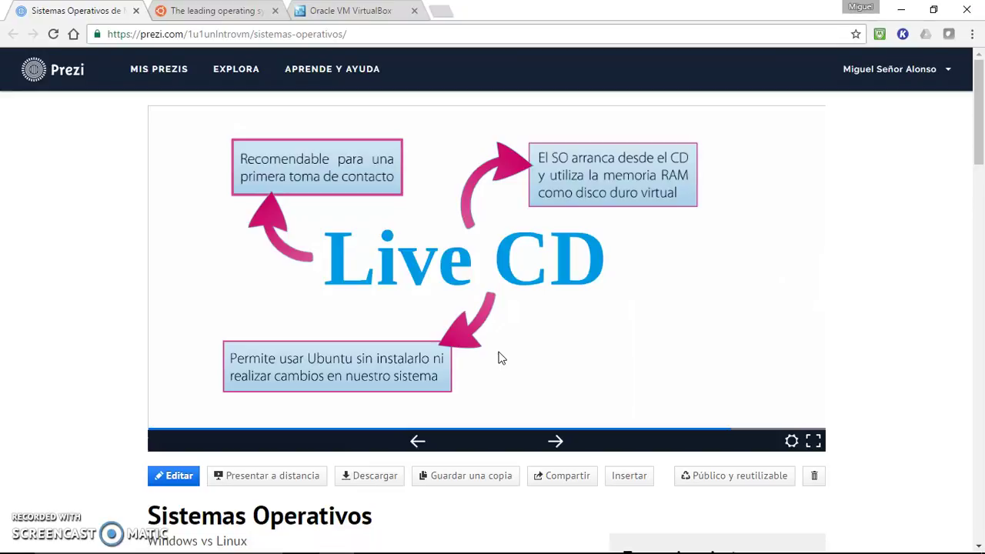
pyautogui.click(555, 440)
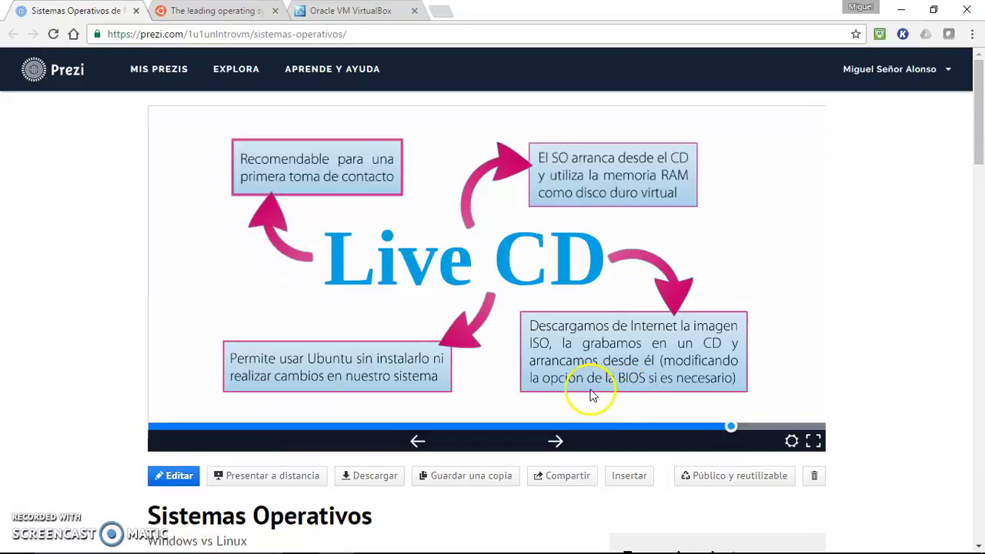
# Step: Advance the presentation to the Instalación convencional section and reveal its two explanatory notes
pyautogui.click(556, 441)
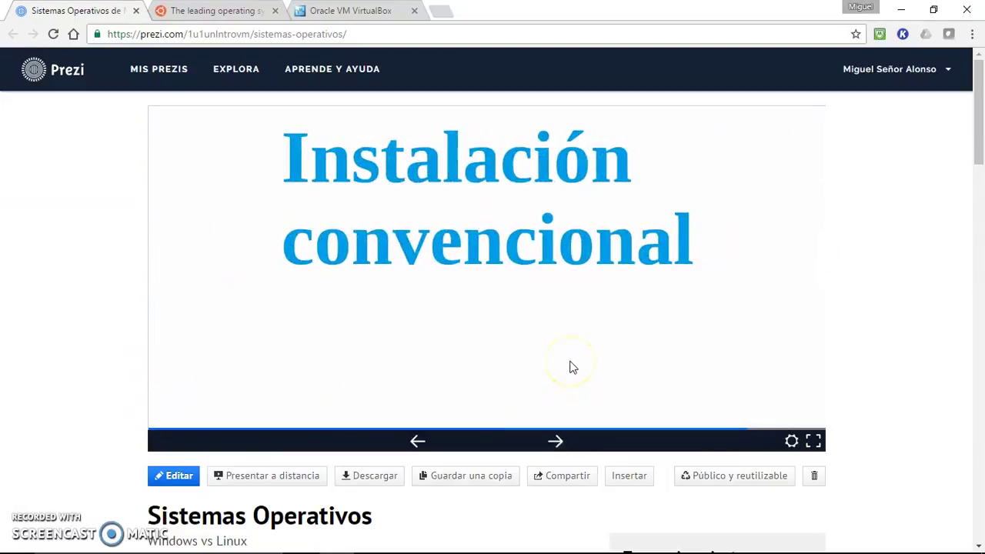
pyautogui.click(555, 444)
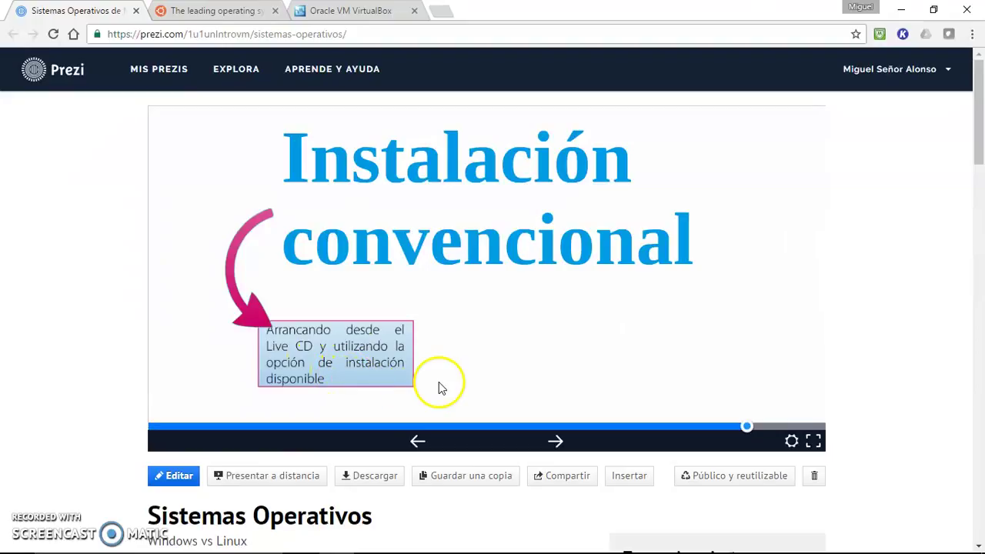
pyautogui.click(555, 440)
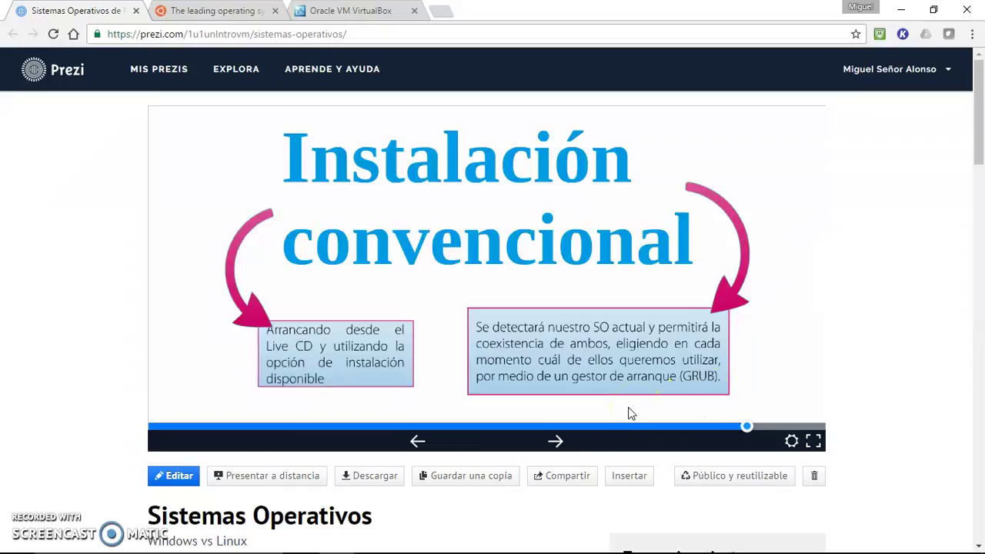
# Step: Advance the presentation to the Máquina Virtual section and reveal its two explanatory notes
pyautogui.click(562, 445)
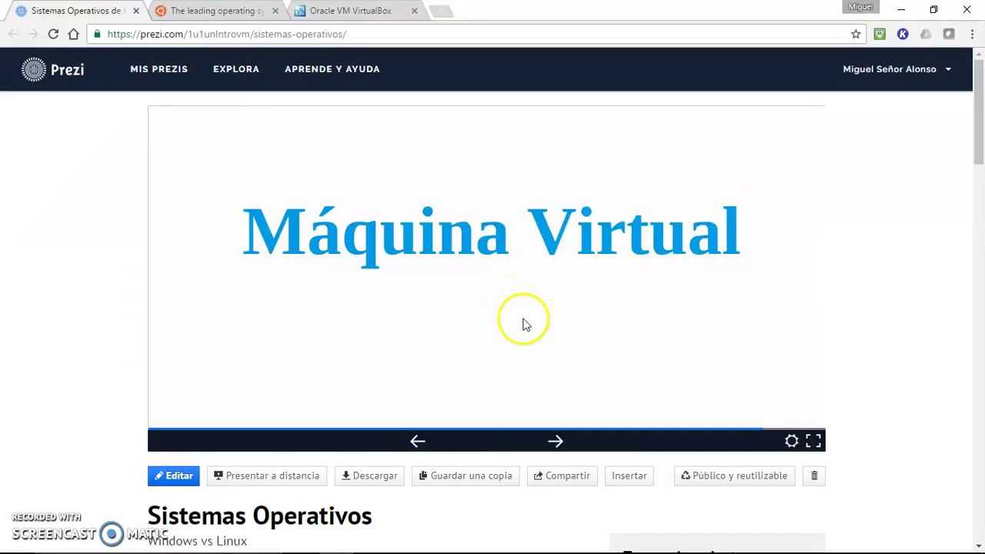
pyautogui.click(555, 440)
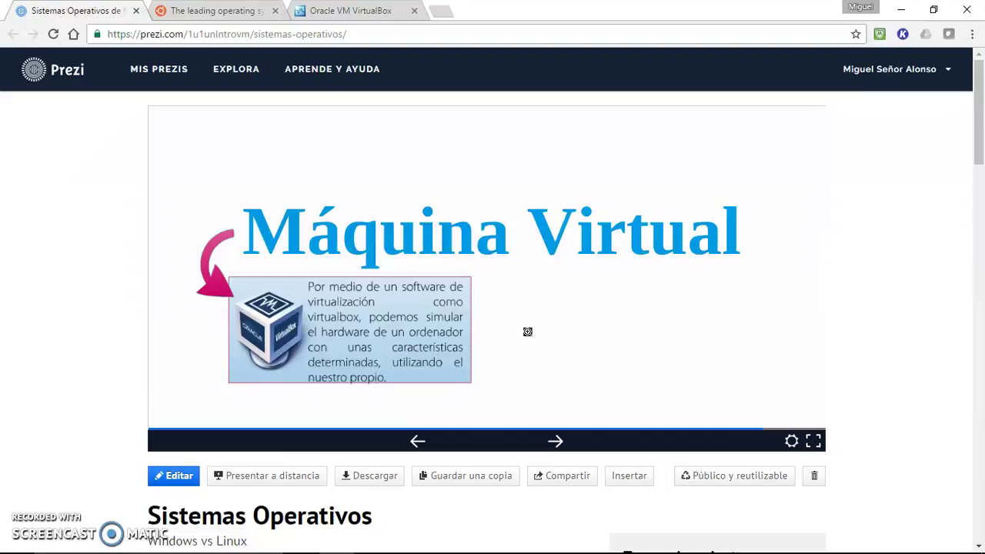
pyautogui.click(556, 440)
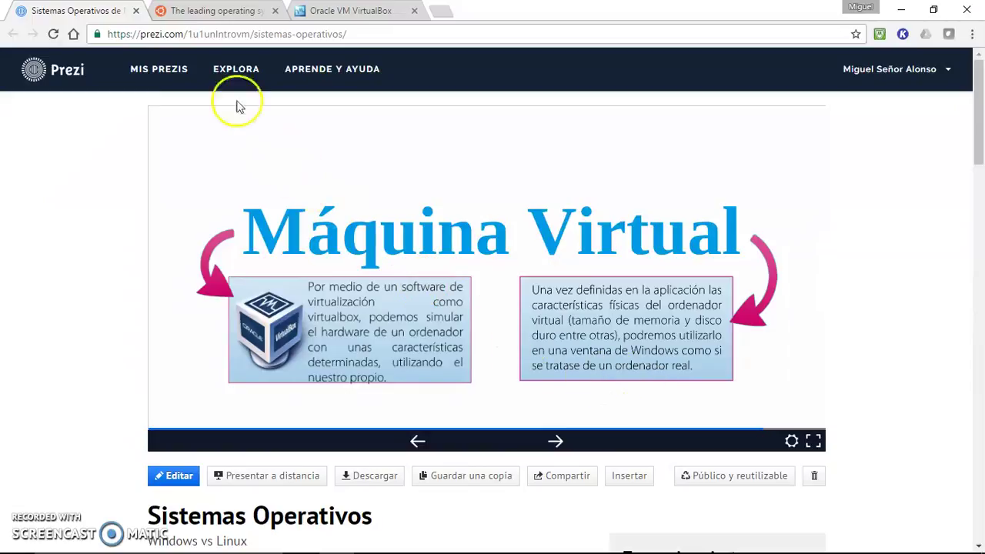
# Step: Switch to the Ubuntu website and open its download overview page
pyautogui.click(216, 12)
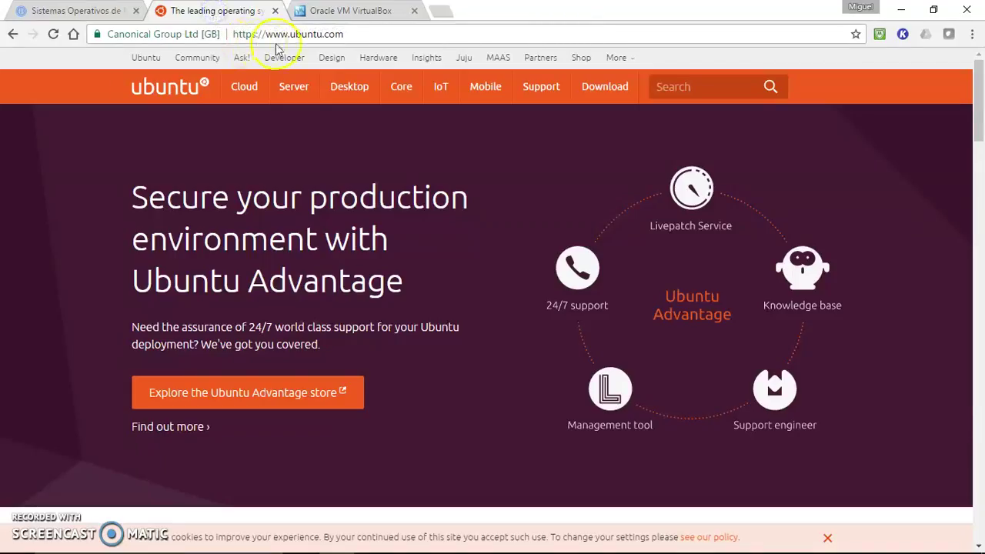
pyautogui.moveTo(604, 84)
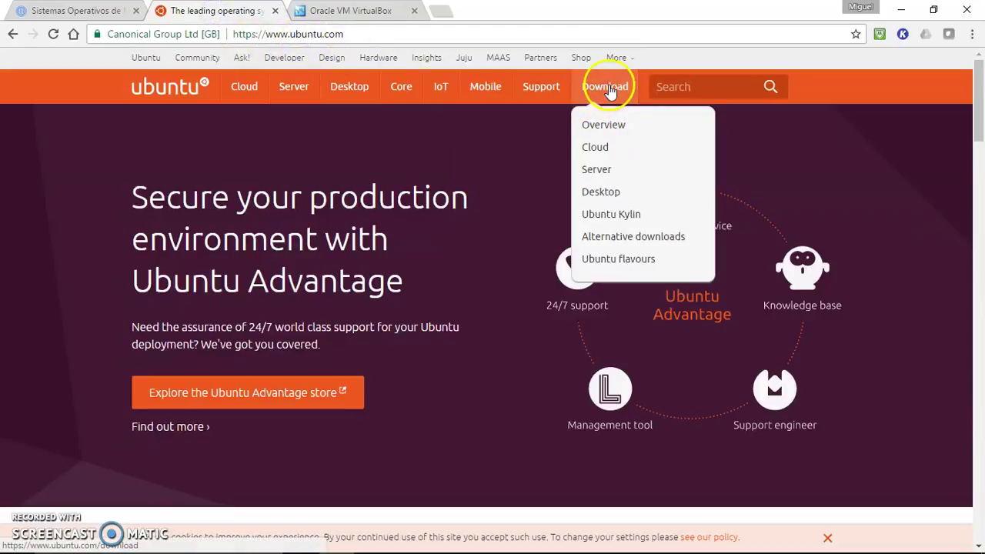
pyautogui.click(601, 90)
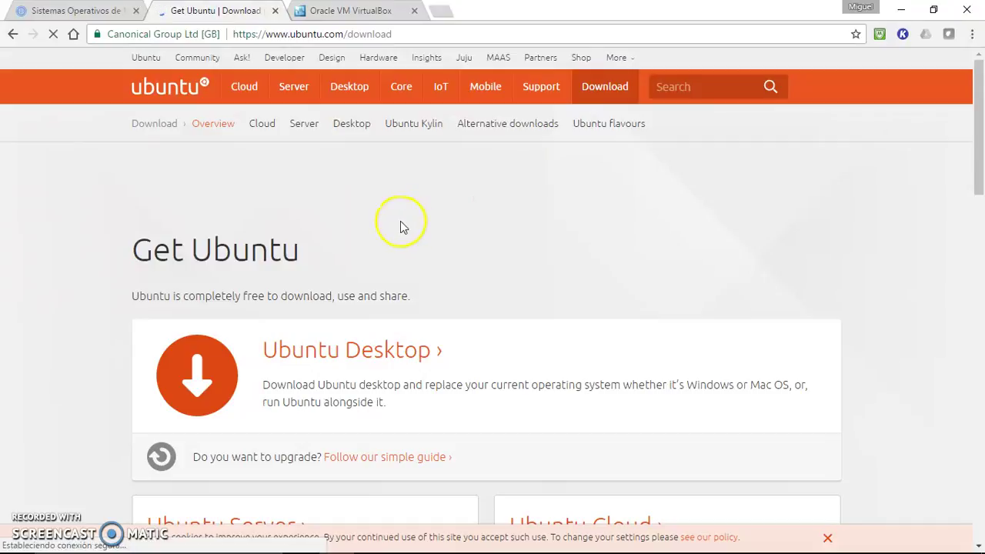
# Step: Look through the editions offered on the Get Ubuntu page and open the Ubuntu Desktop download page
pyautogui.scroll(-1, 110, 332)
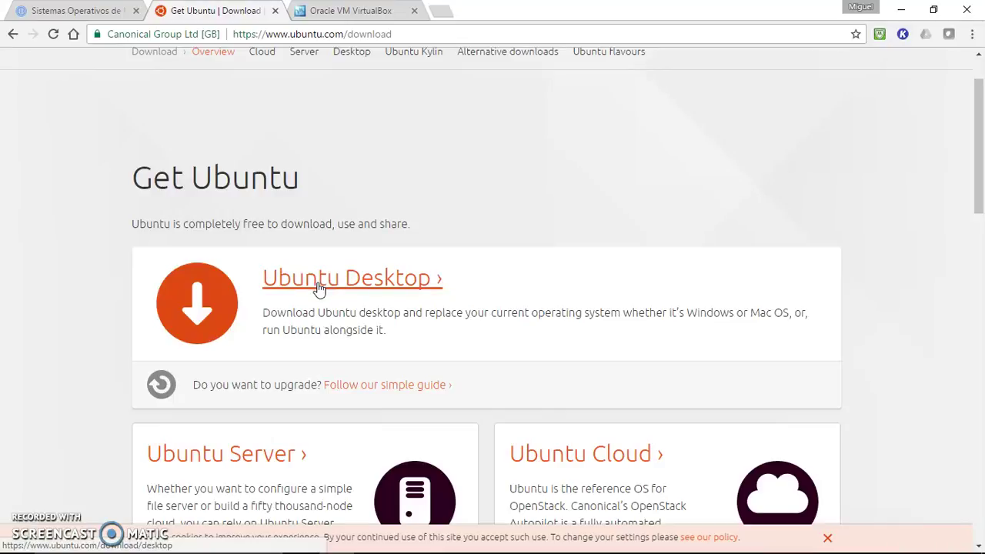
pyautogui.scroll(-6, 319, 288)
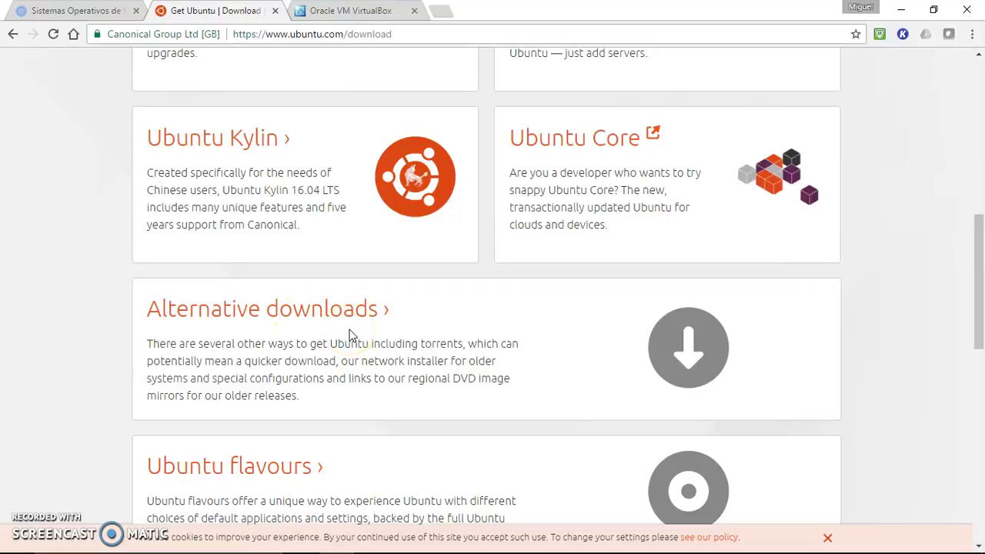
pyautogui.scroll(5, 350, 335)
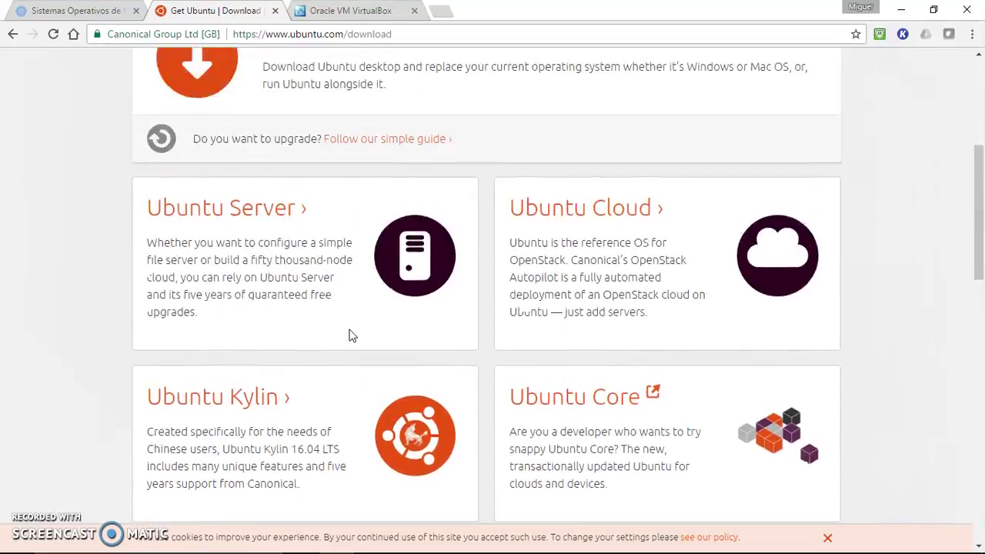
pyautogui.scroll(3, 350, 335)
pyautogui.click(350, 308)
# Step: Review the Ubuntu 16.04.1 LTS system requirements and start its desktop download, skipping the contribution
pyautogui.scroll(-1, 350, 308)
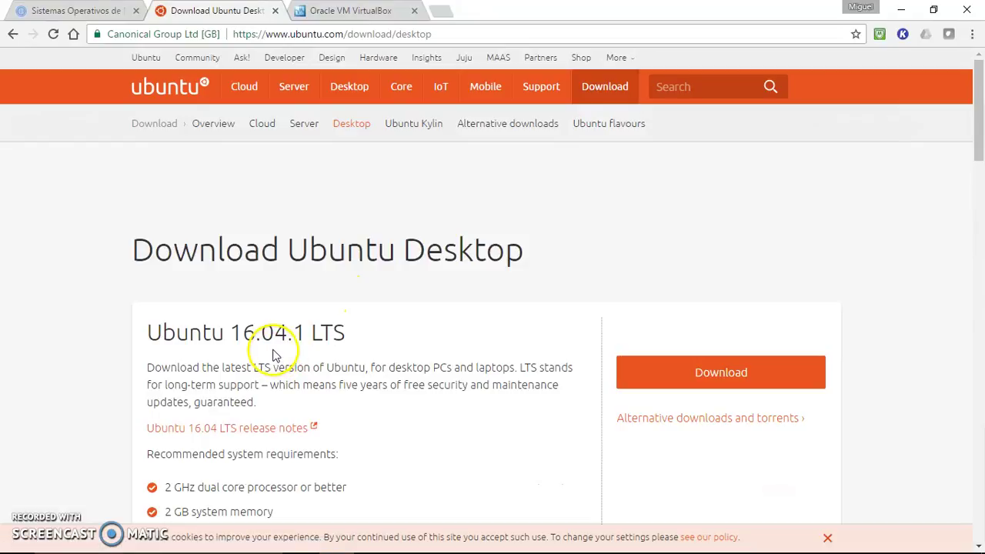
pyautogui.scroll(-1, 273, 355)
pyautogui.scroll(-2, 327, 317)
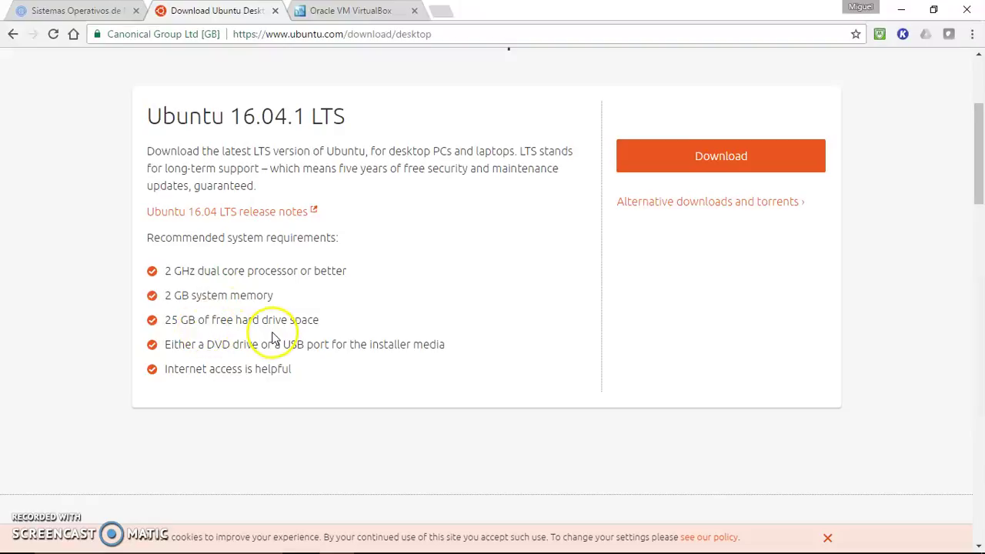
pyautogui.scroll(1, 436, 292)
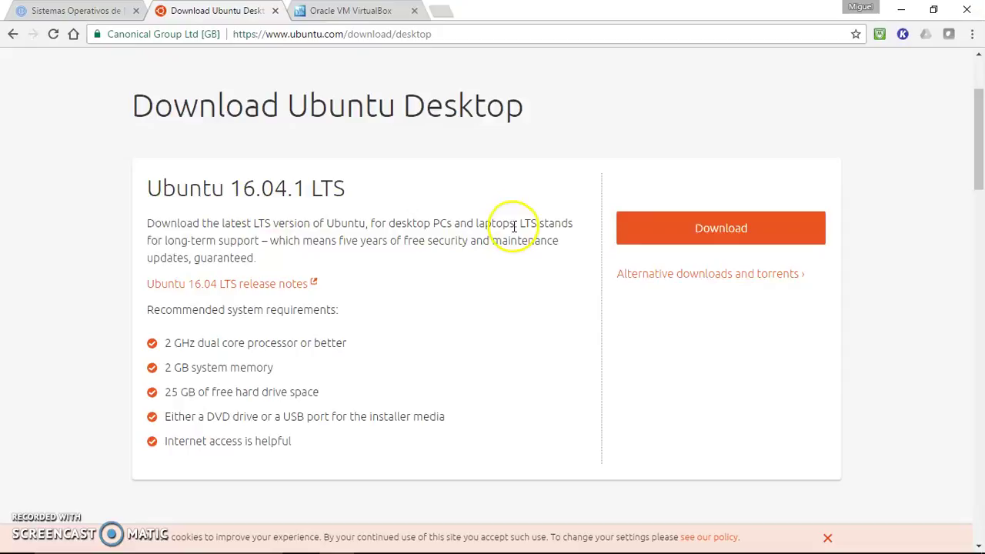
pyautogui.scroll(3, 514, 226)
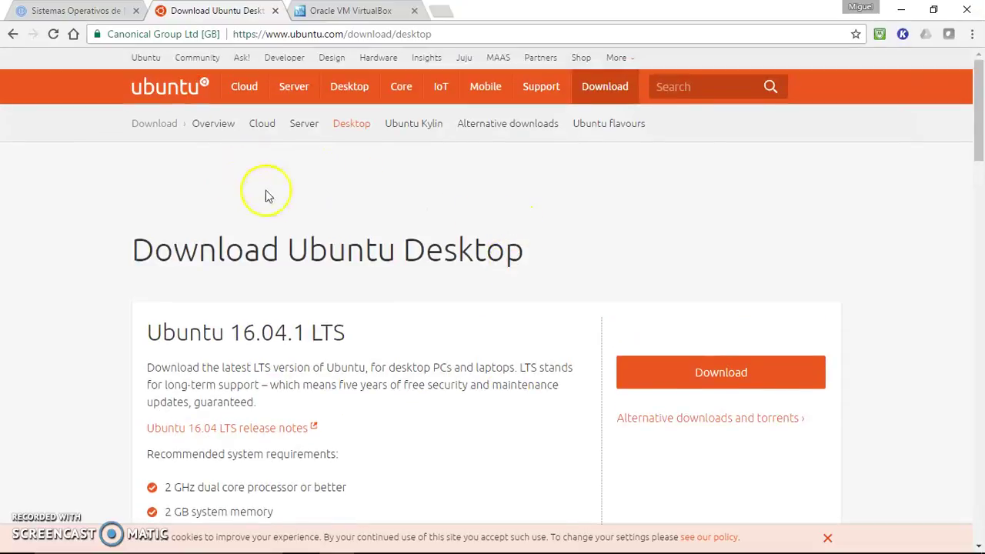
pyautogui.click(706, 375)
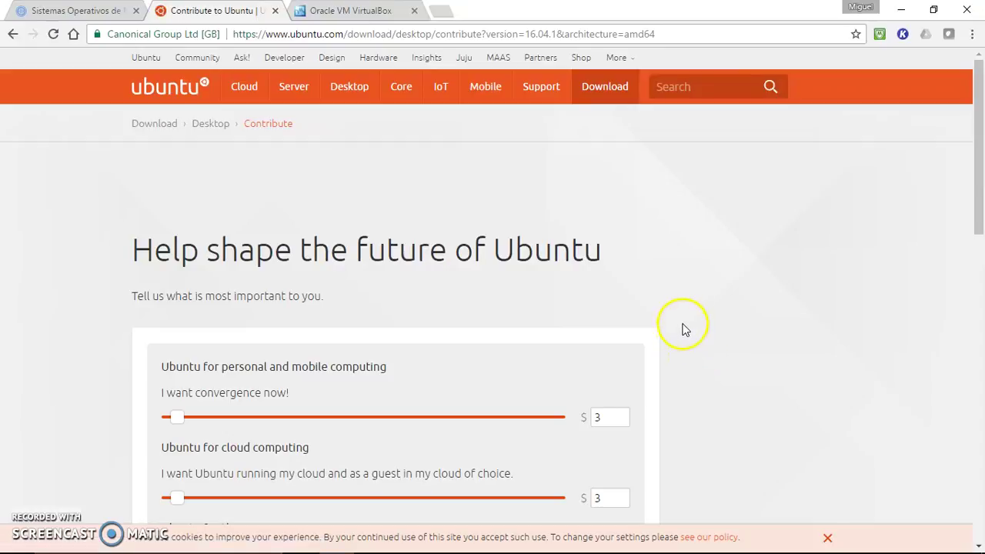
pyautogui.scroll(-2, 685, 329)
pyautogui.scroll(-4, 684, 319)
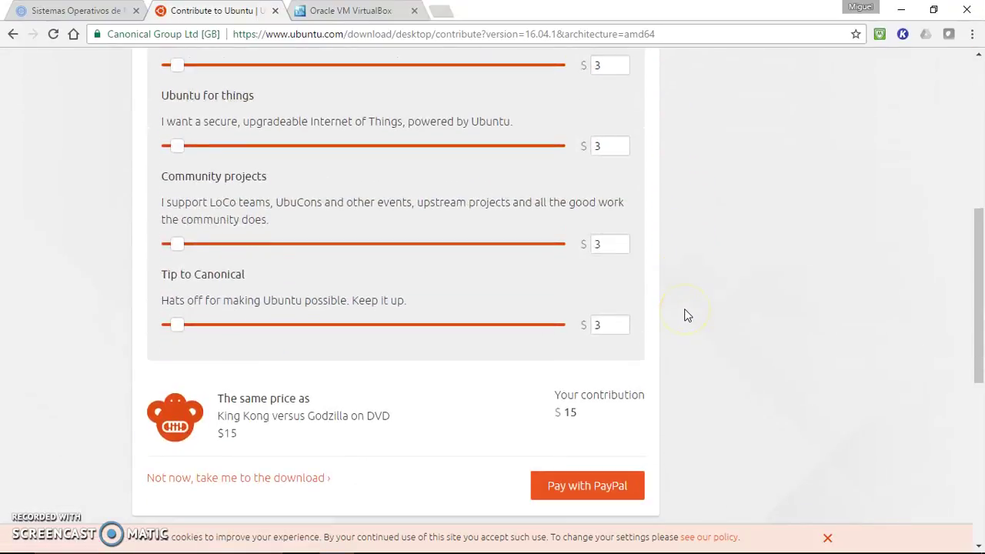
pyautogui.scroll(-1, 688, 315)
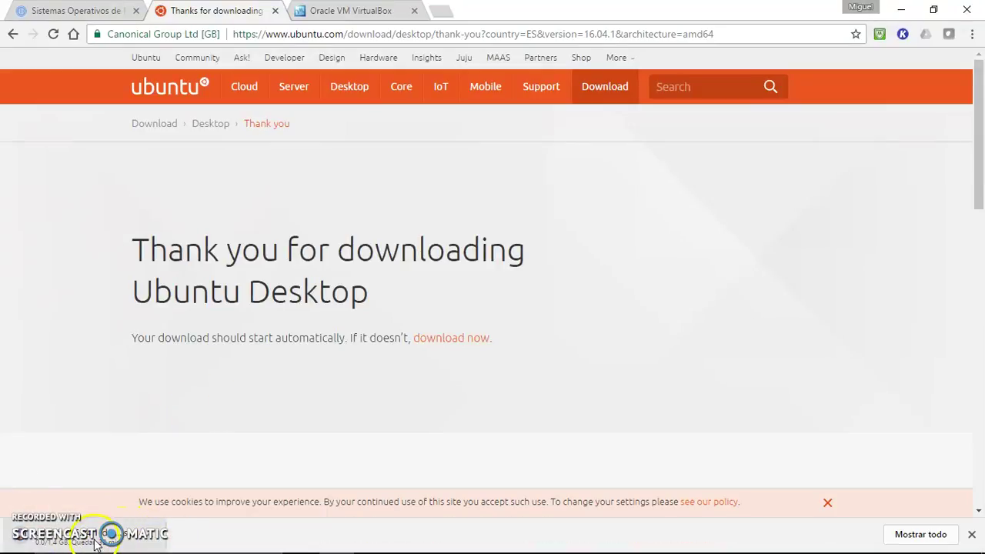
# Step: Return to the Get Ubuntu overview page and open Alternative downloads
pyautogui.click(15, 35)
pyautogui.click(15, 34)
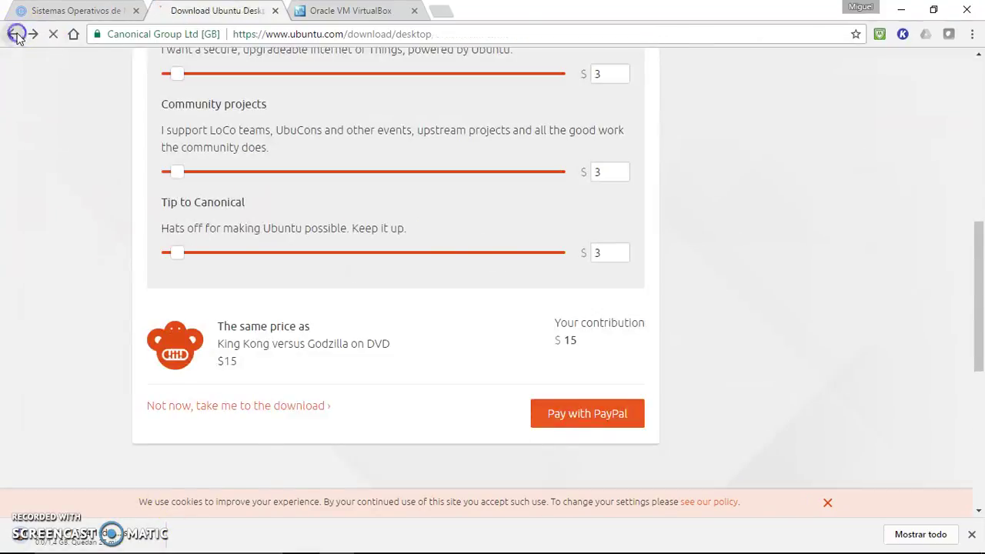
pyautogui.click(15, 34)
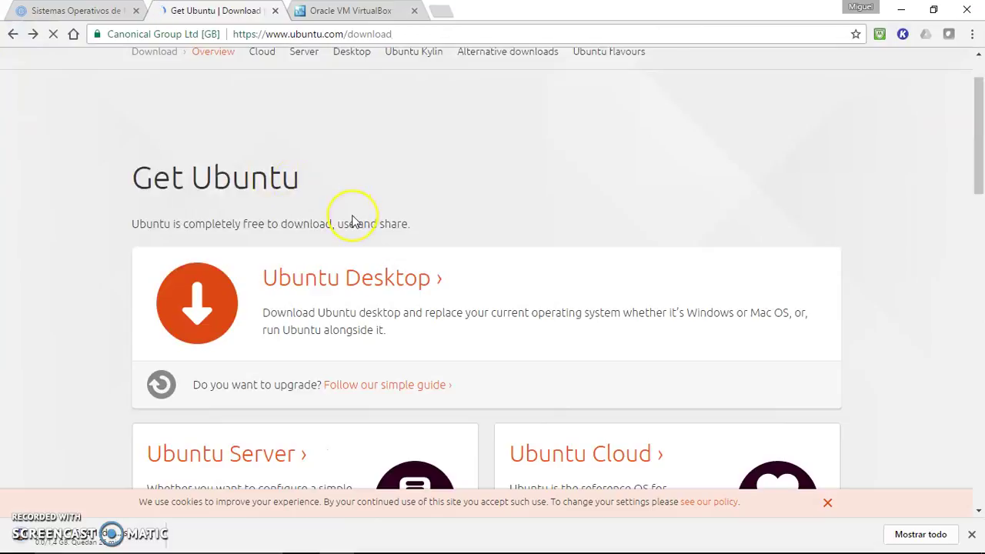
pyautogui.scroll(-5, 352, 220)
pyautogui.scroll(-3, 351, 220)
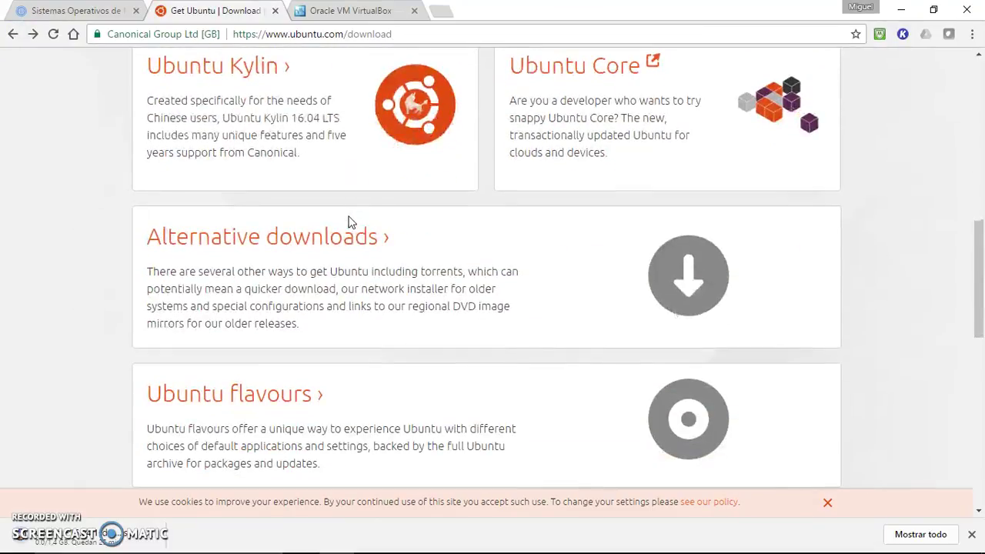
pyautogui.click(341, 228)
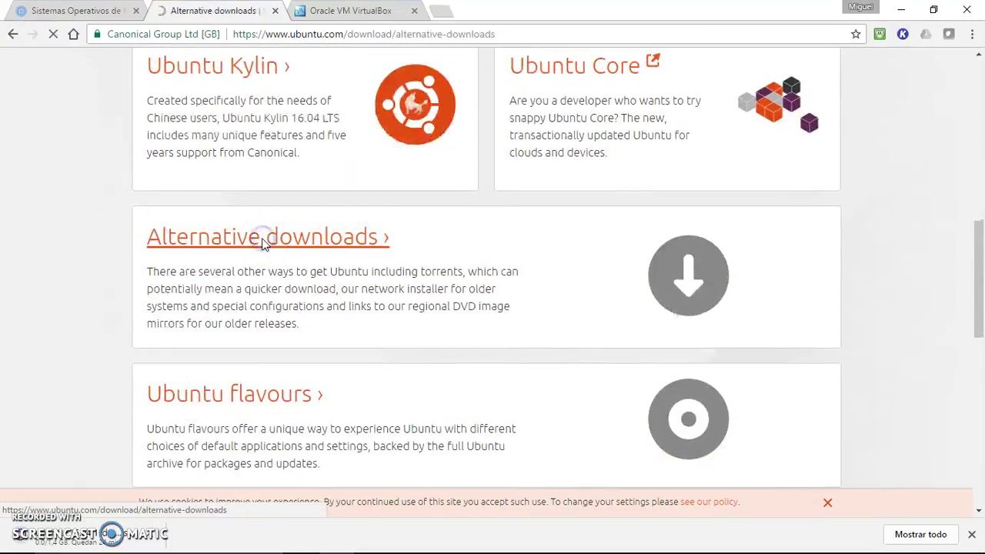
# Step: Examine the BitTorrent downloads for each Ubuntu version and the Other images section on the Alternative downloads page
pyautogui.scroll(-5, 390, 240)
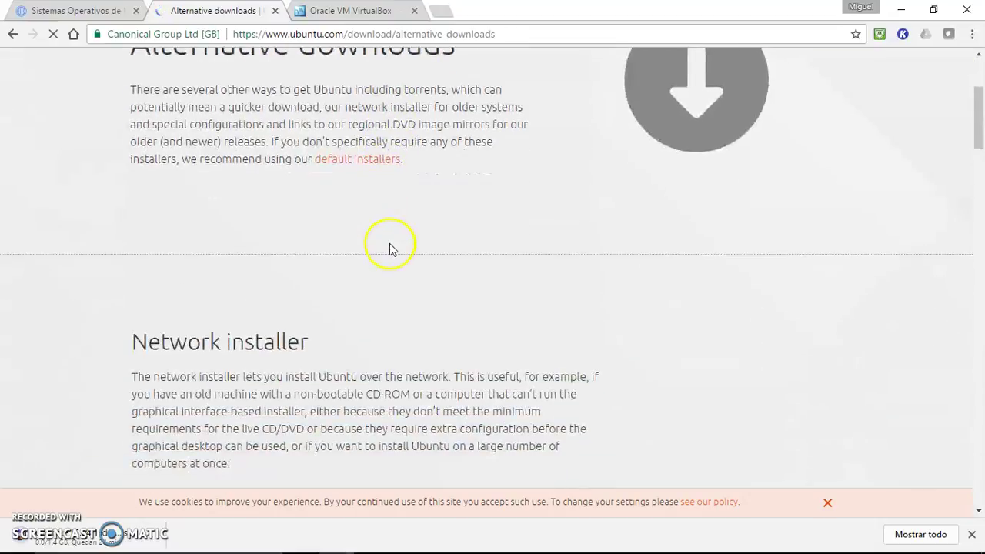
pyautogui.scroll(-8, 390, 241)
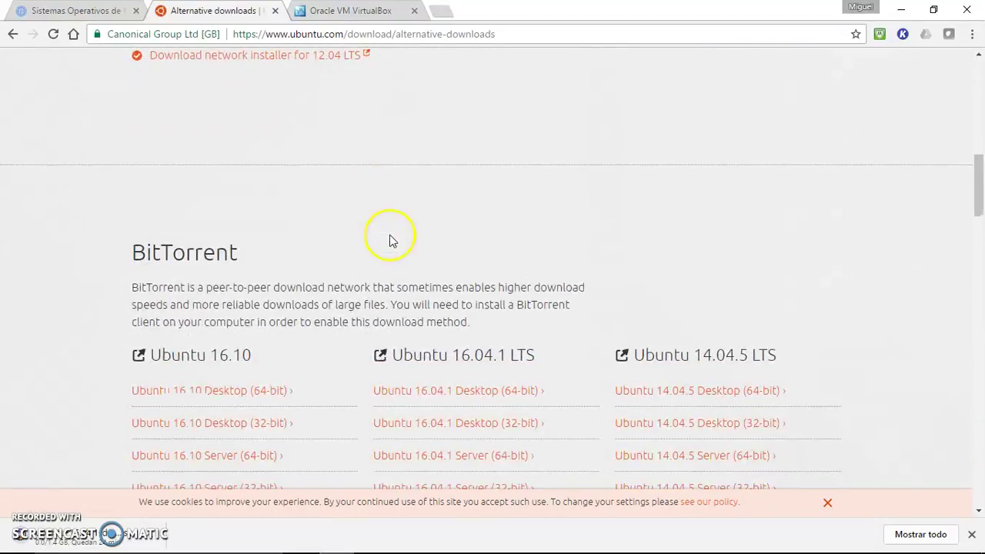
pyautogui.click(389, 240)
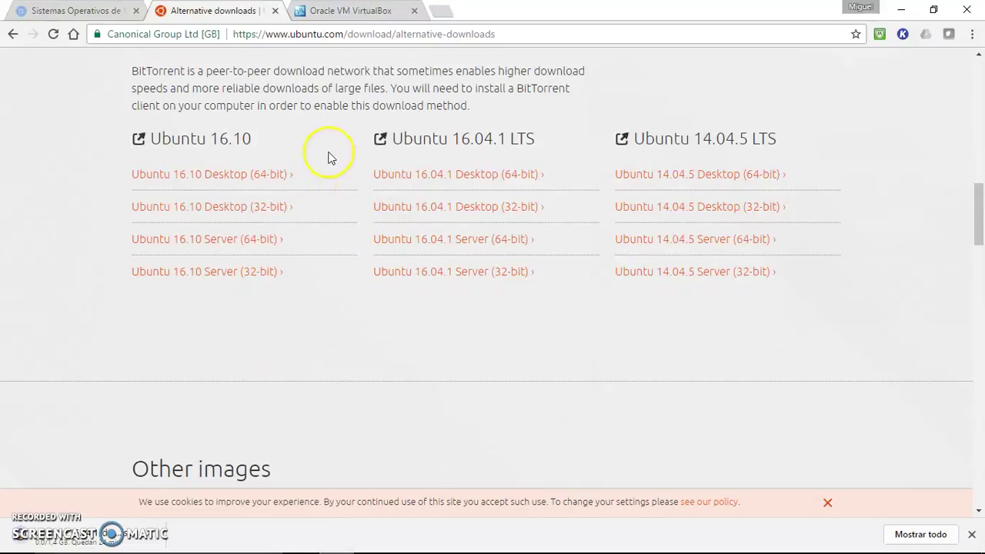
pyautogui.scroll(-3, 335, 229)
pyautogui.scroll(4, 334, 230)
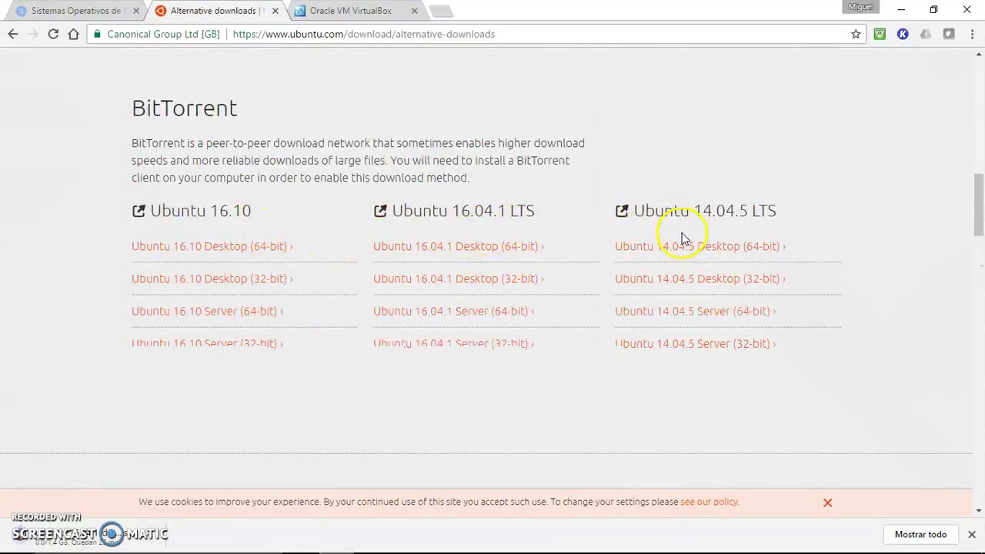
pyautogui.scroll(-4, 282, 238)
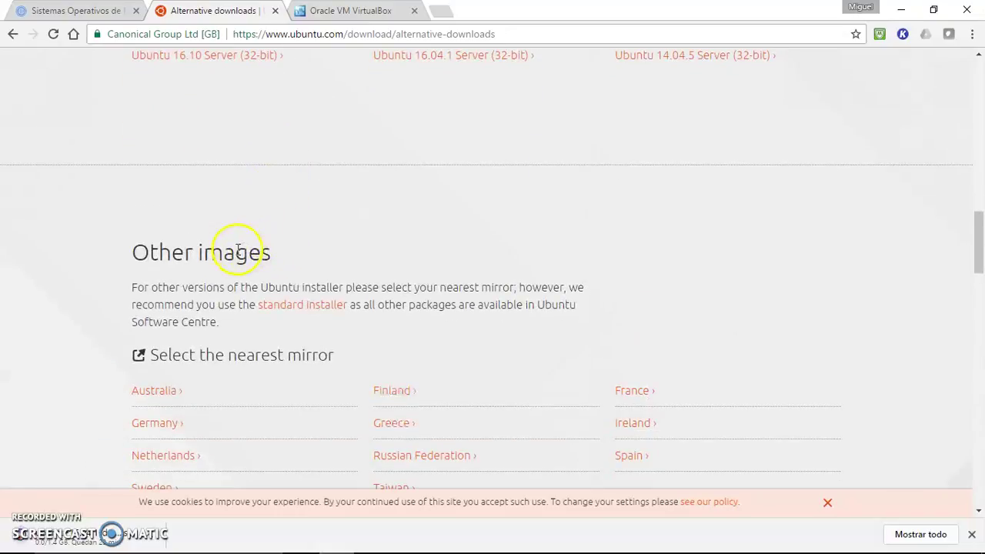
# Step: Open the Spain mirror from the nearest-mirror list of the Other images section
pyautogui.scroll(-1, 239, 251)
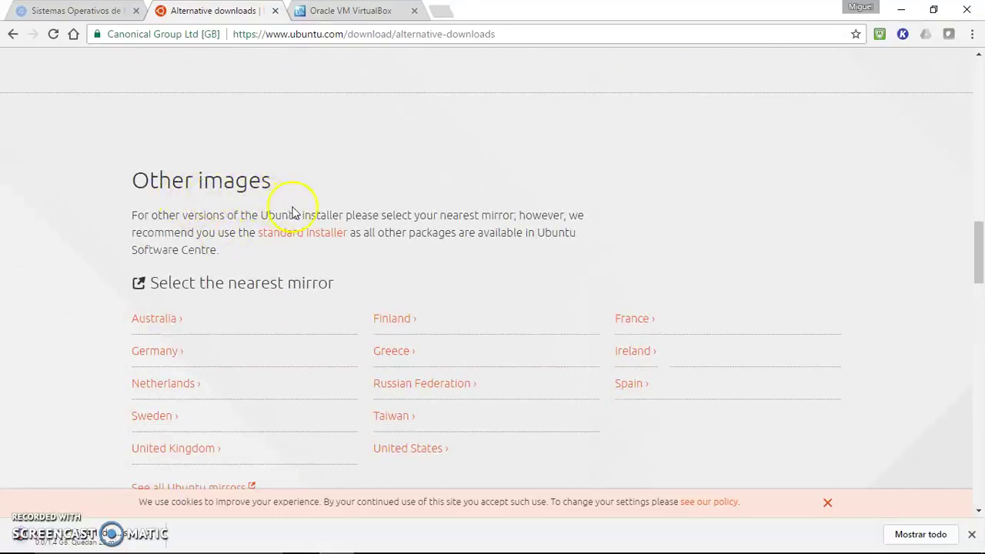
pyautogui.scroll(-2, 362, 250)
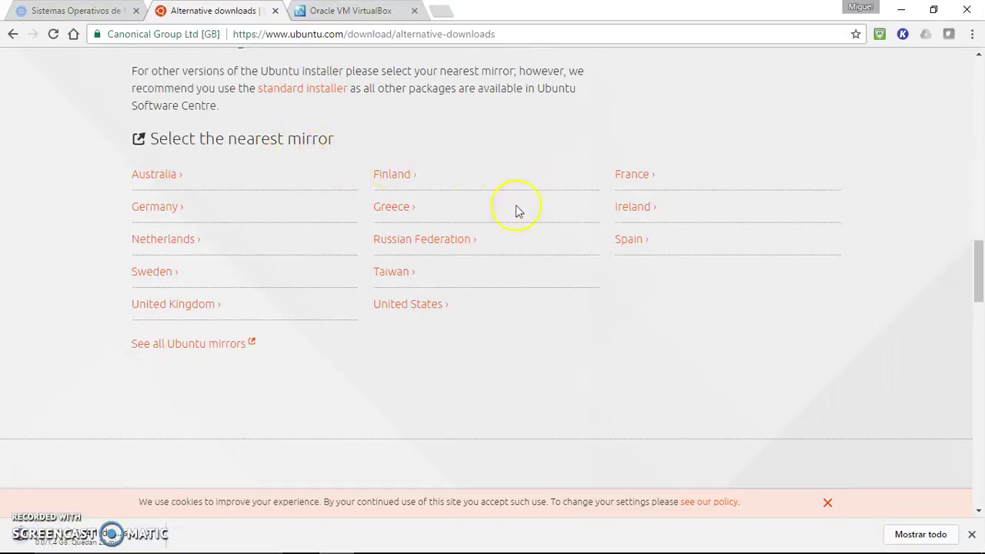
pyautogui.click(626, 242)
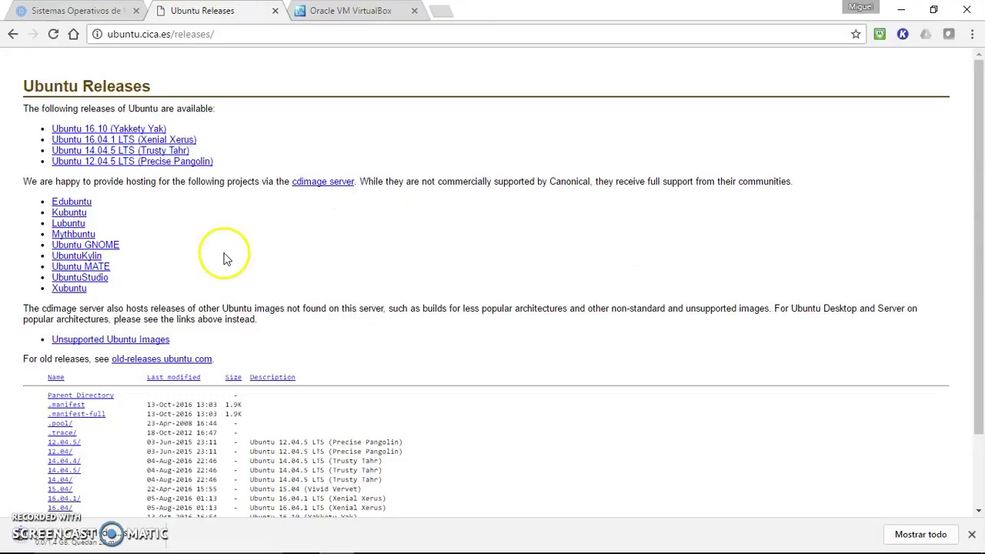
# Step: Open the 12.04.5 release folder and download the 32-bit PC (i386) desktop CD image of Ubuntu 12.04.5 LTS
pyautogui.scroll(-1, 169, 261)
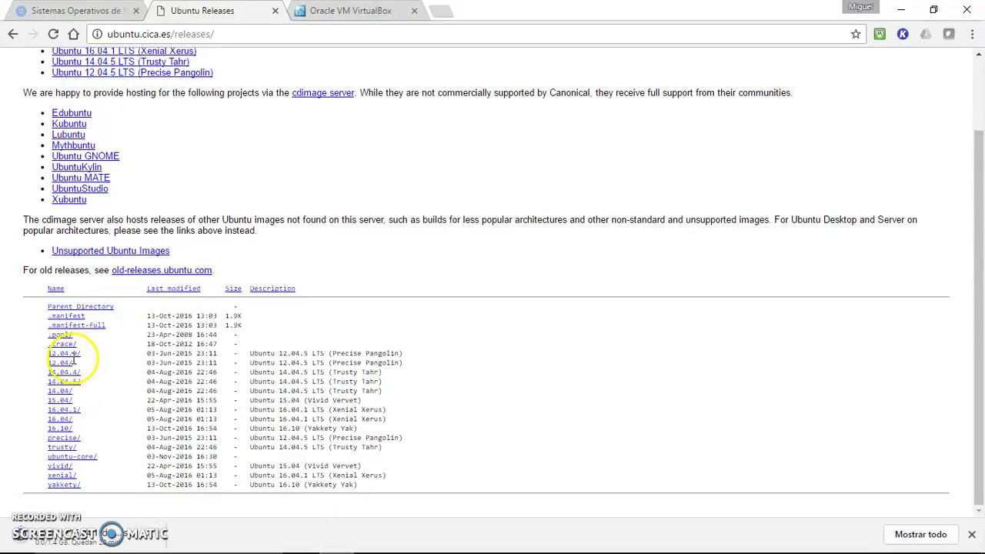
pyautogui.click(69, 356)
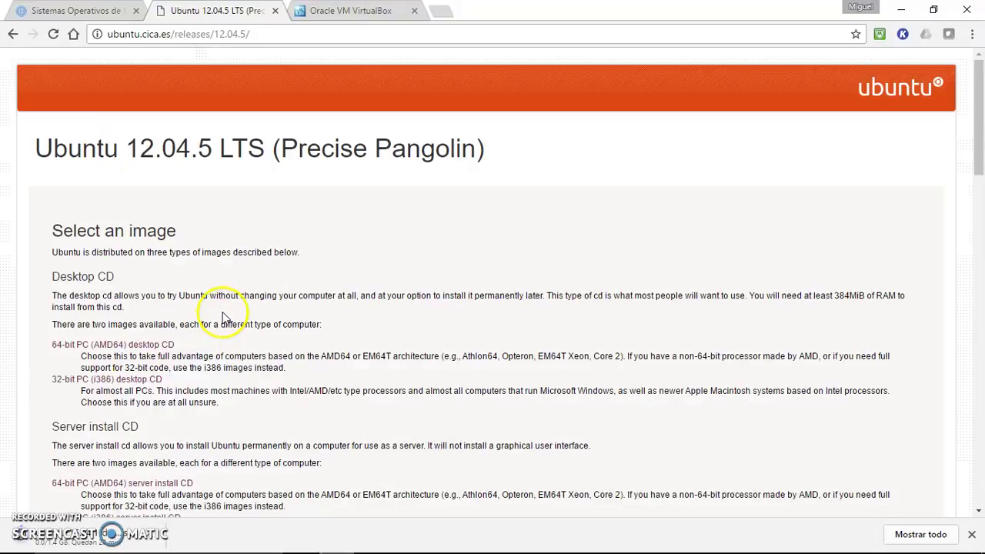
pyautogui.scroll(-2, 223, 320)
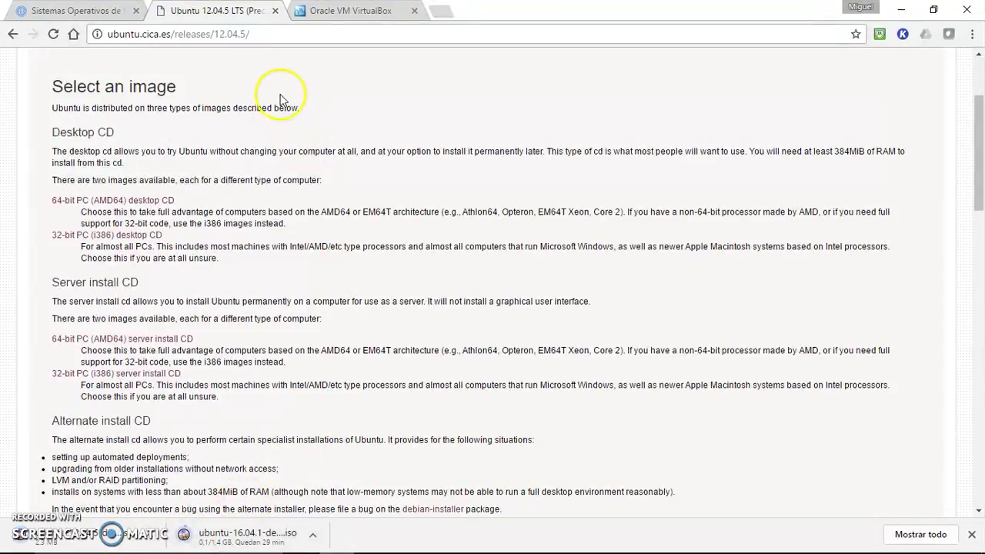
# Step: Switch to the VirtualBox website, open its Downloads page and look through the VirtualBox 5.1.10 platform packages for the different host systems
pyautogui.click(338, 15)
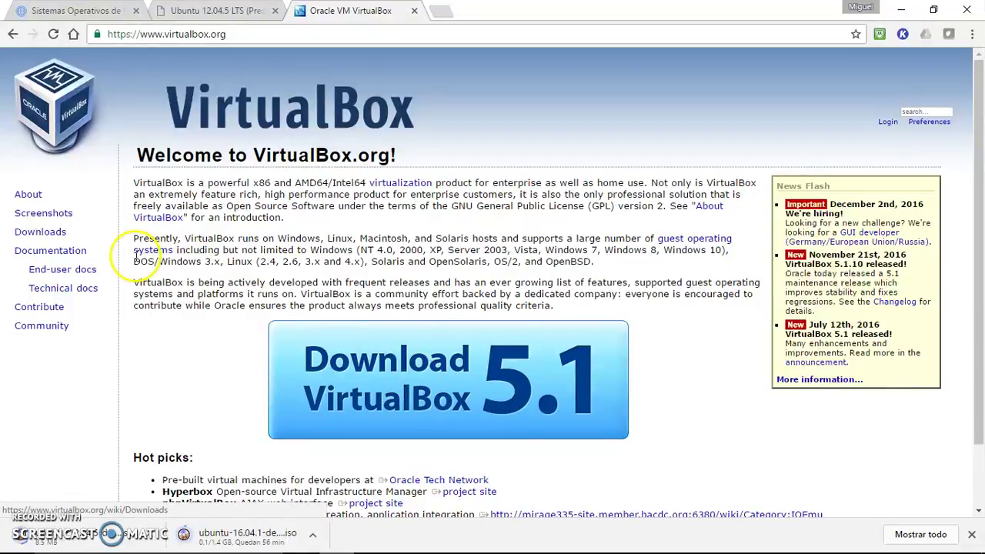
pyautogui.doubleClick(40, 233)
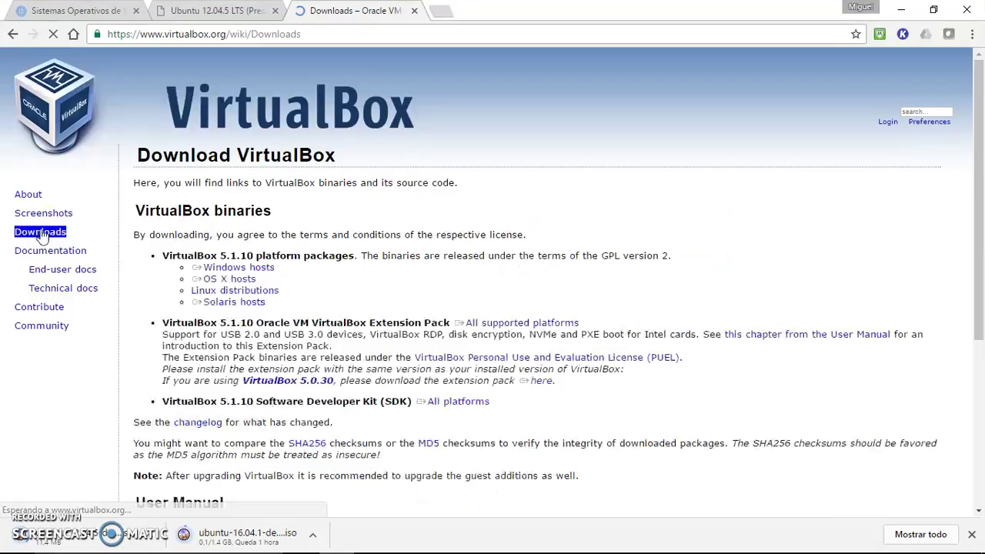
pyautogui.doubleClick(198, 270)
pyautogui.click(240, 275)
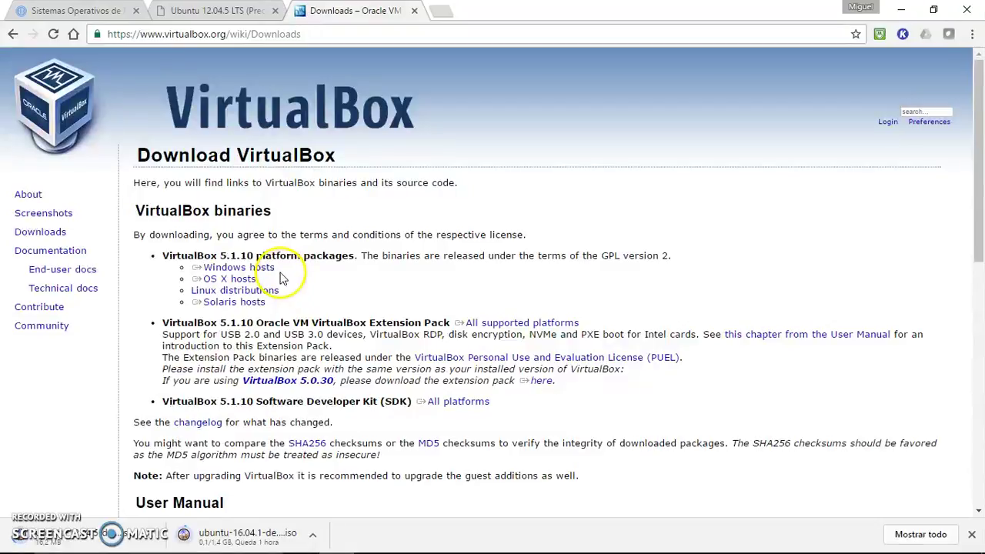
pyautogui.tripleClick(266, 268)
pyautogui.tripleClick(256, 281)
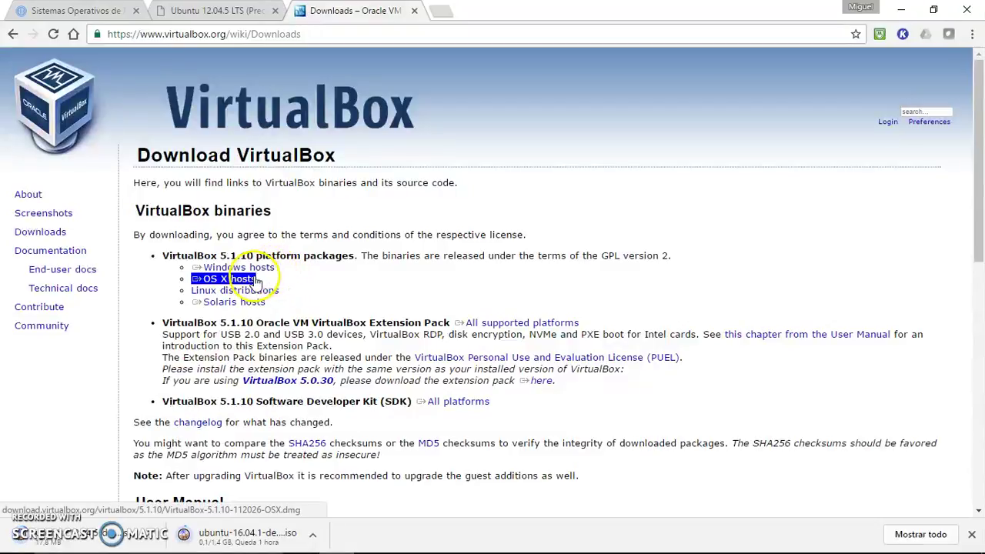
pyautogui.click(257, 284)
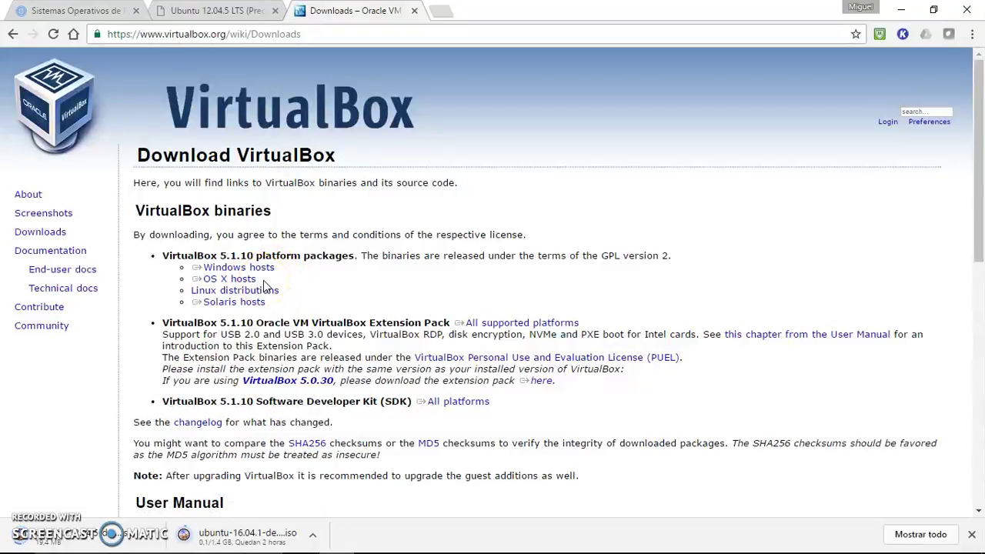
pyautogui.tripleClick(268, 290)
pyautogui.click(271, 296)
# Step: Download the VirtualBox 5.1.10 installer for Windows hosts and choose to keep the file
pyautogui.tripleClick(265, 271)
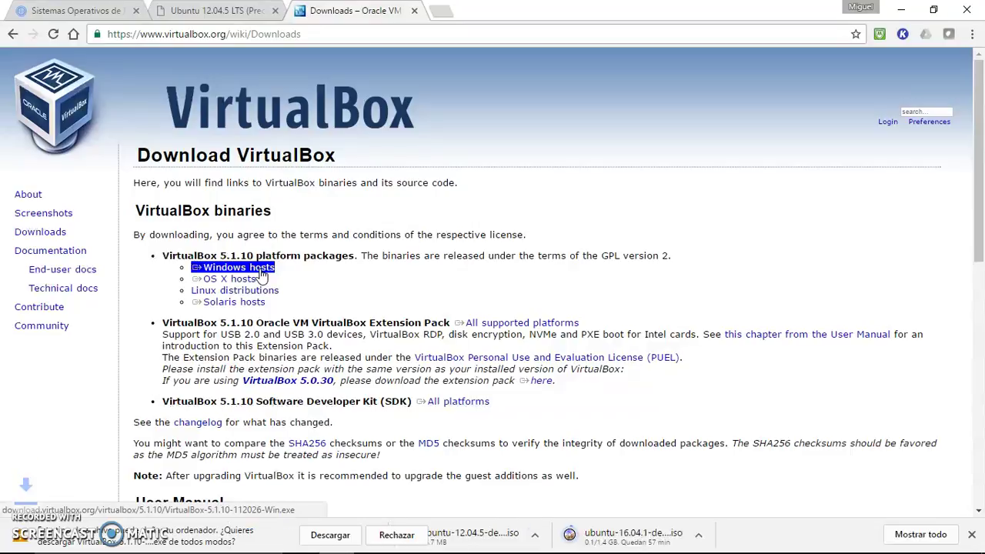
pyautogui.click(338, 476)
pyautogui.click(330, 534)
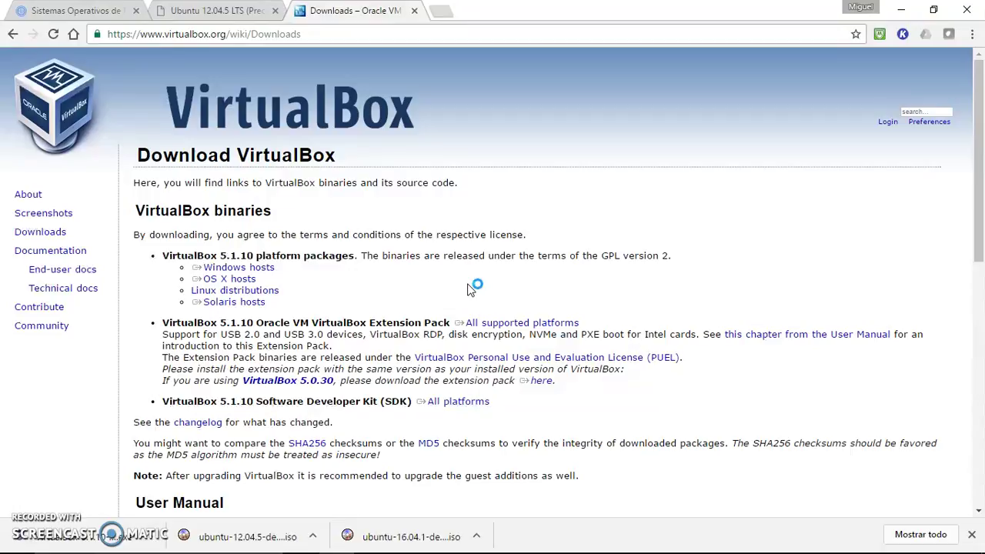
# Step: Install VirtualBox 5.1.10 with the default features, location, shortcuts and file associations, and start it when setup finishes
pyautogui.click(564, 397)
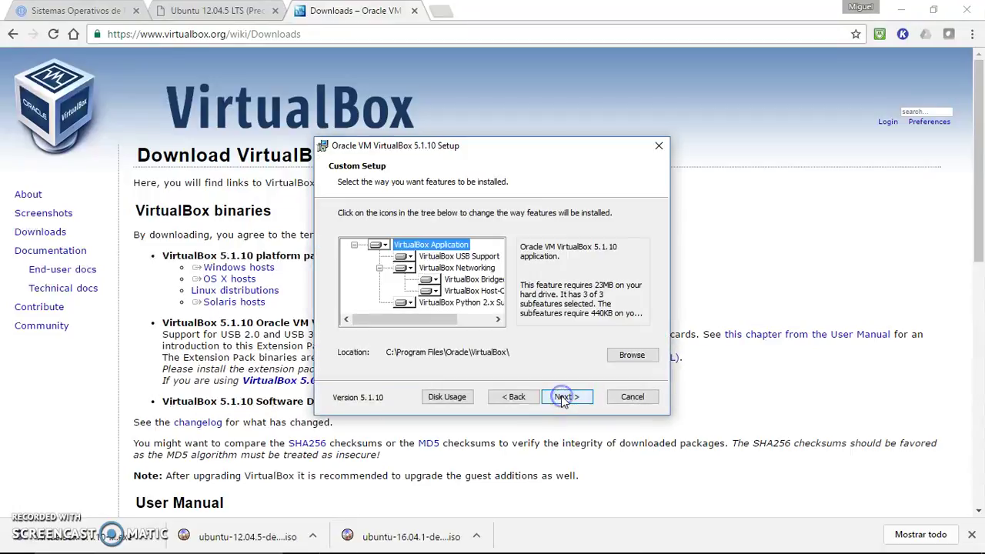
pyautogui.click(565, 397)
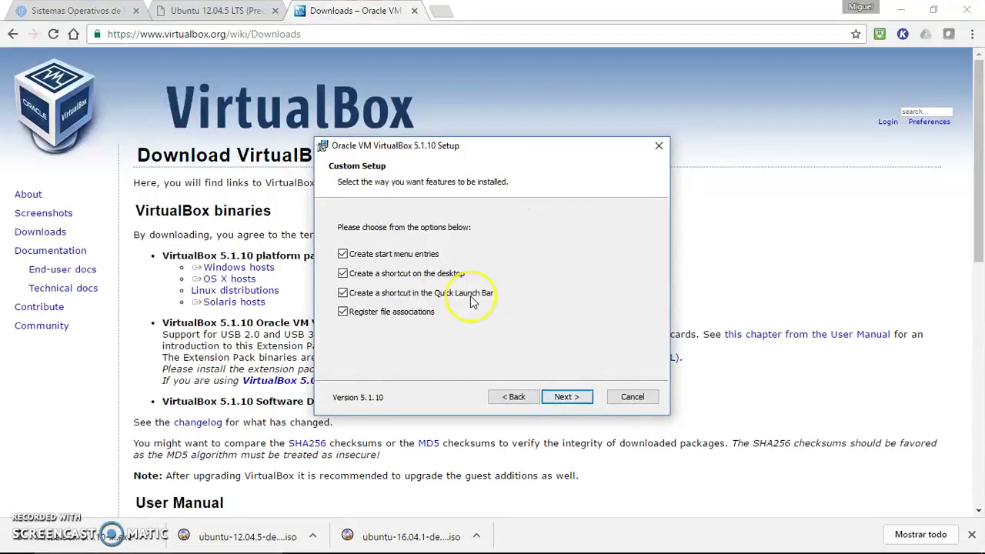
pyautogui.click(568, 397)
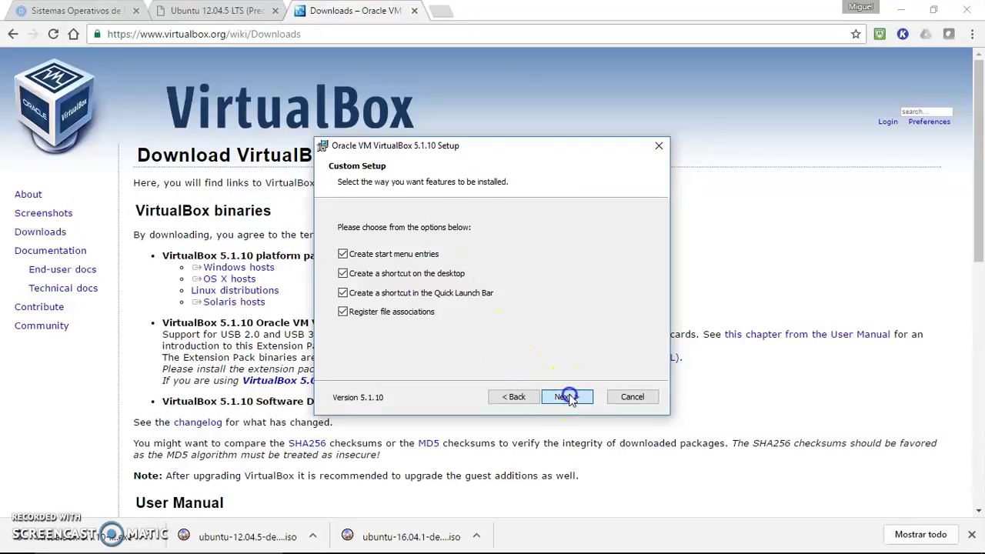
pyautogui.click(567, 396)
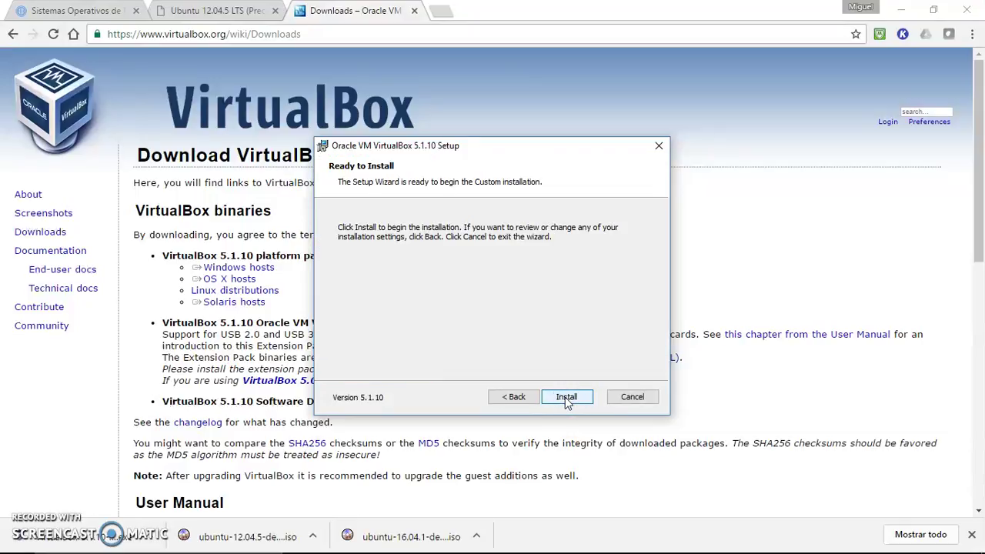
pyautogui.click(567, 398)
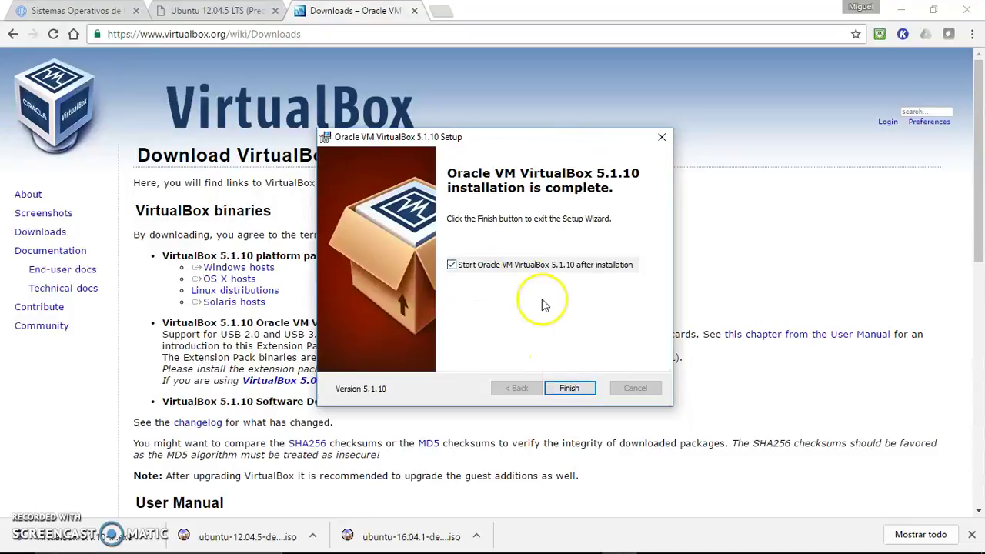
pyautogui.click(573, 390)
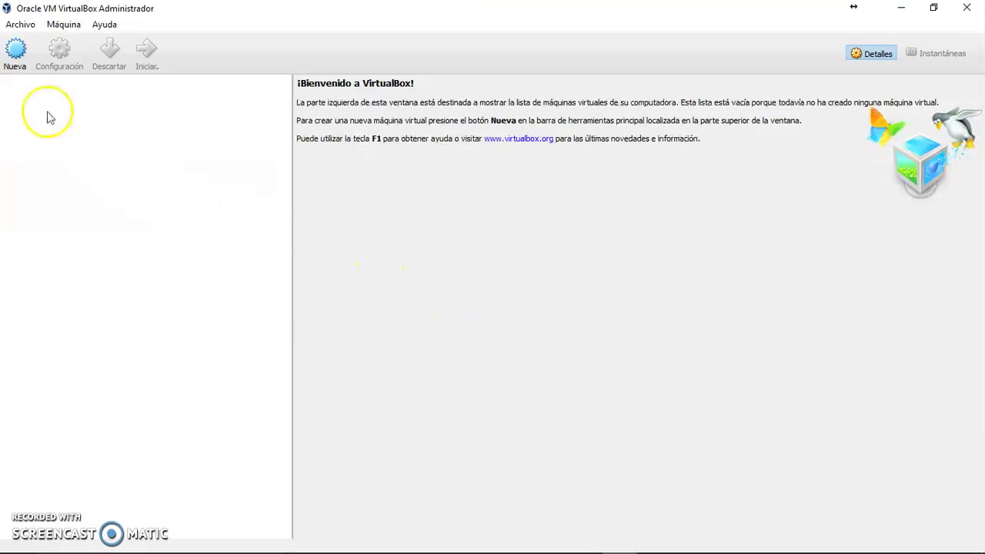
# Step: Define a new virtual machine named Ubuntu12.04.5 with type Linux, version Ubuntu (32-bit) and 1024 MB of memory
pyautogui.click(16, 54)
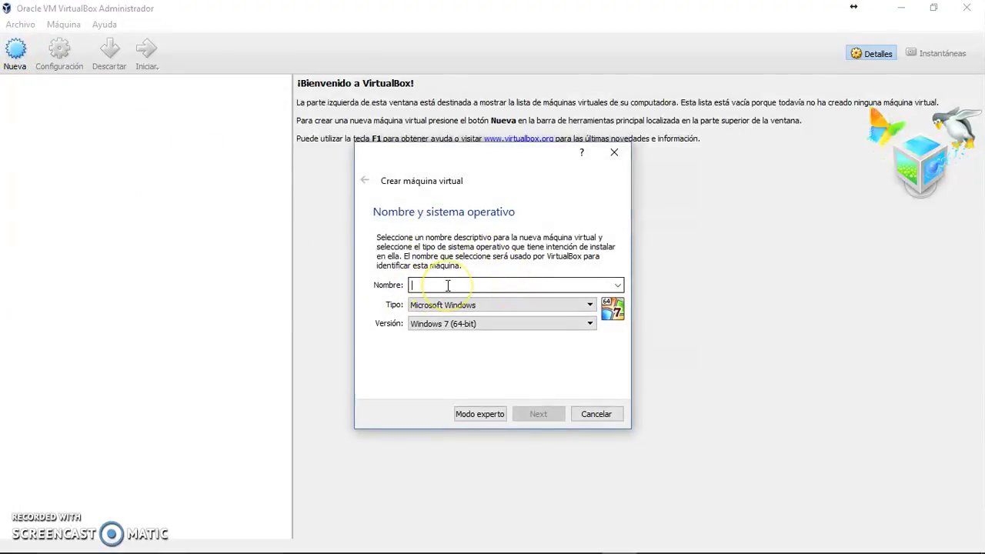
pyautogui.write('Ubuntu12.04.5')
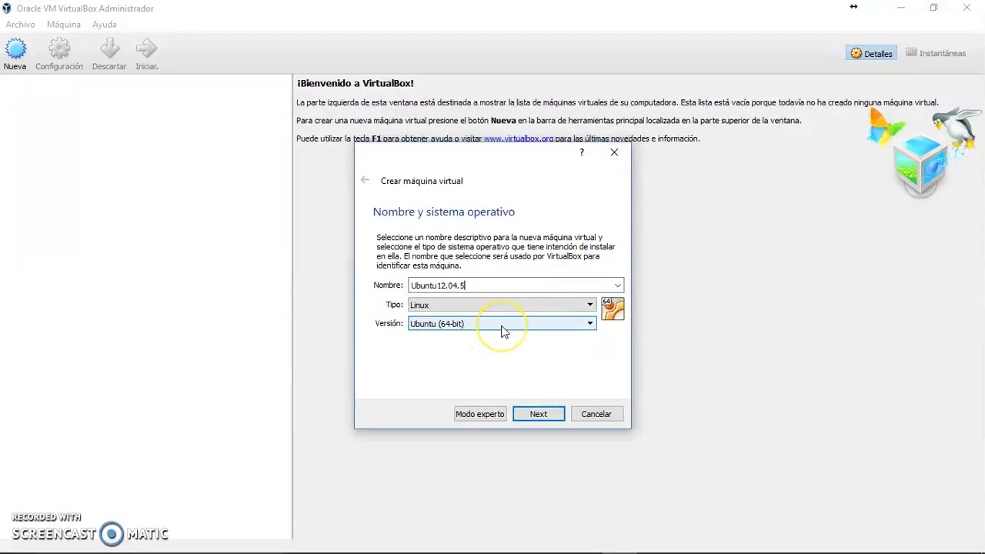
pyautogui.click(451, 324)
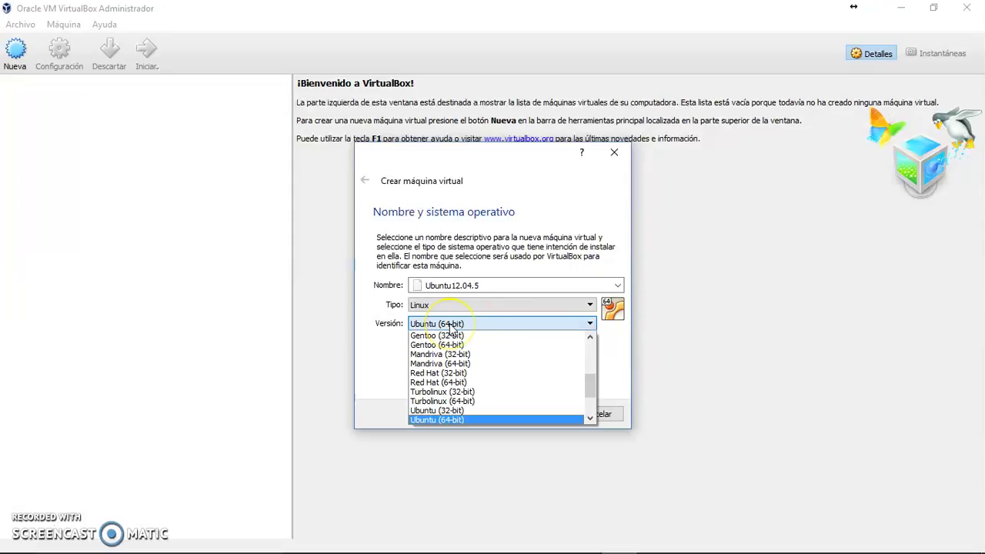
pyautogui.click(451, 411)
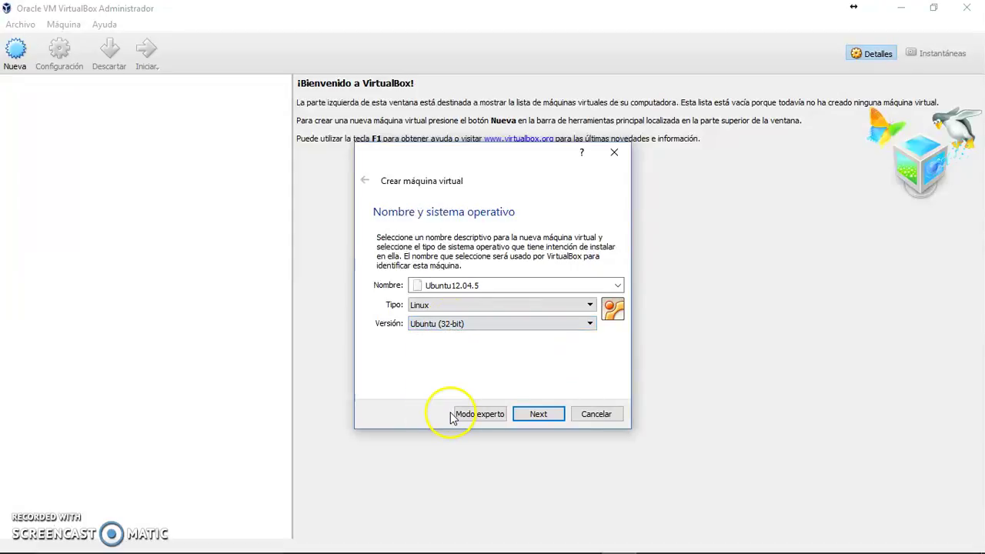
pyautogui.click(428, 334)
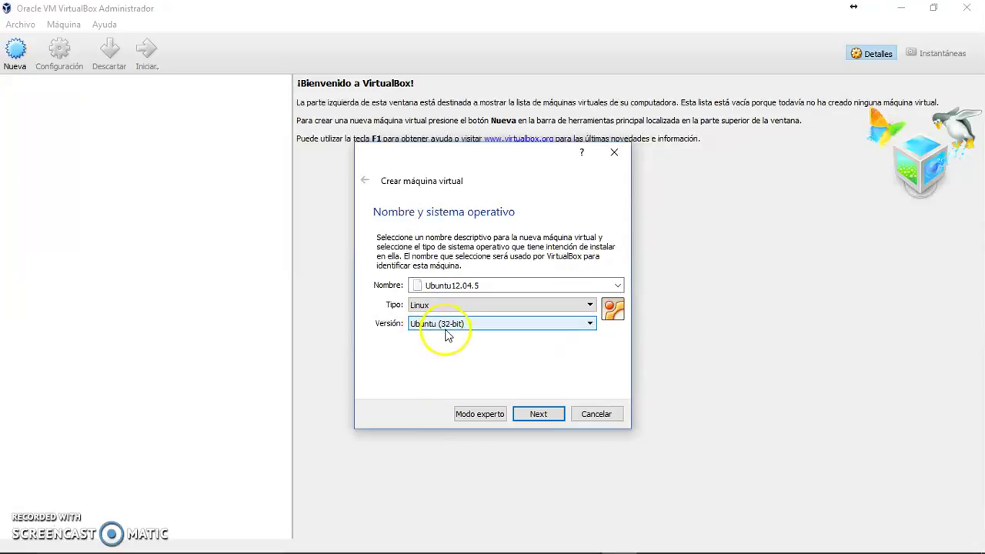
pyautogui.click(548, 412)
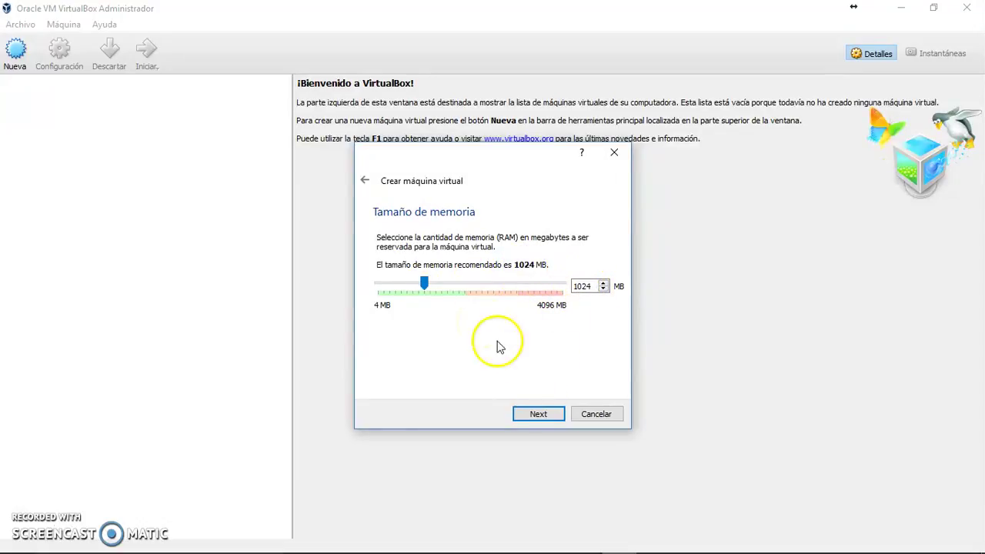
pyautogui.click(538, 415)
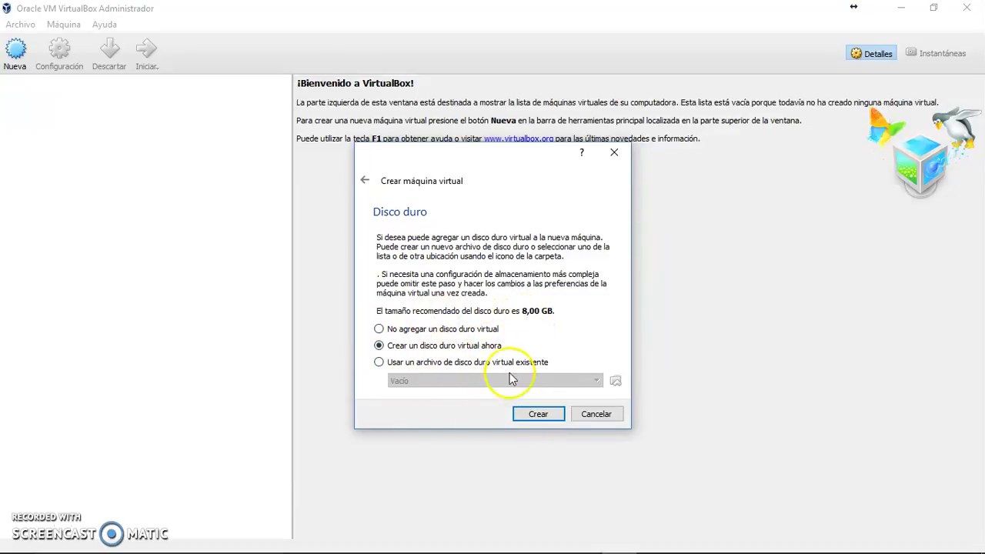
# Step: Create a new VDI virtual hard disk for the machine, dynamically allocated, named Ubuntu12.04.5 and sized 8.00 GB
pyautogui.click(537, 416)
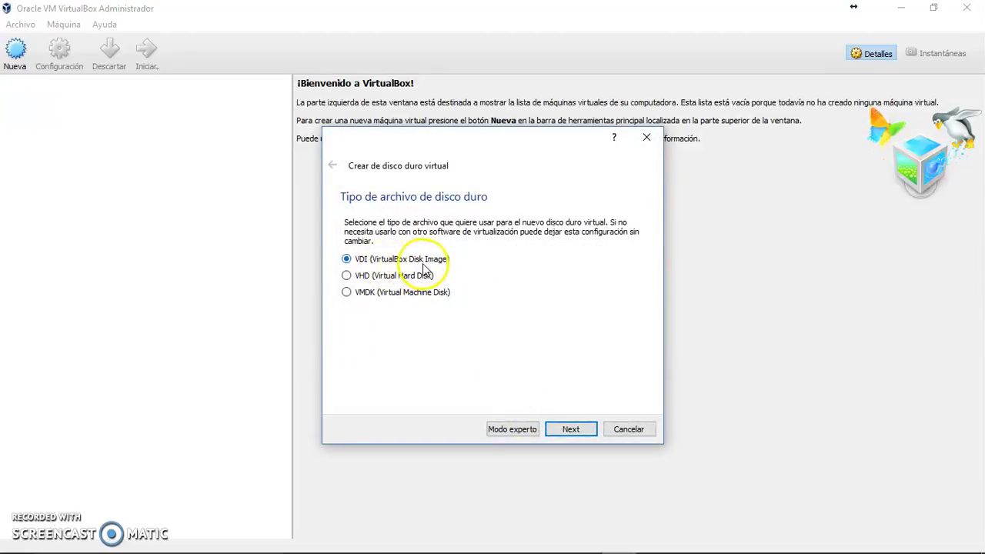
pyautogui.click(560, 432)
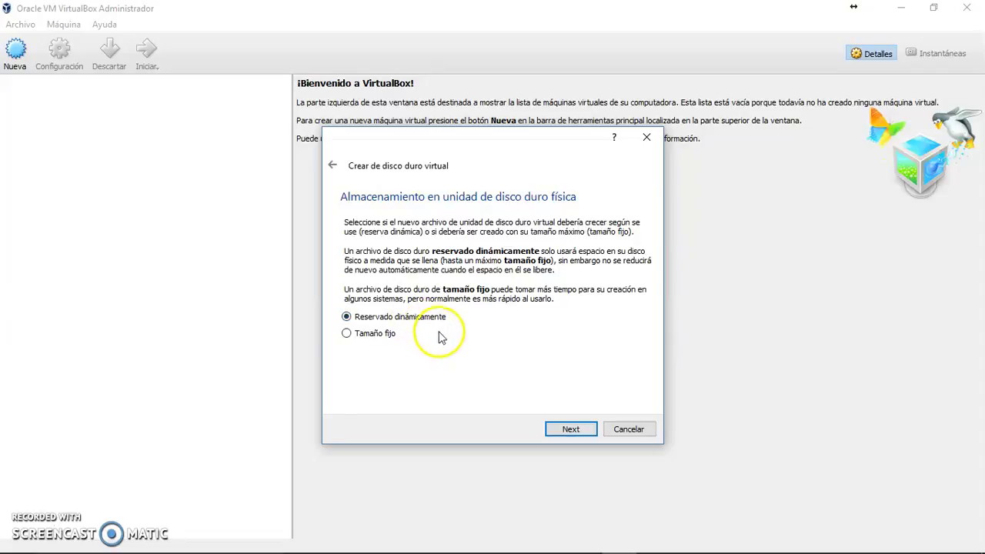
pyautogui.click(570, 428)
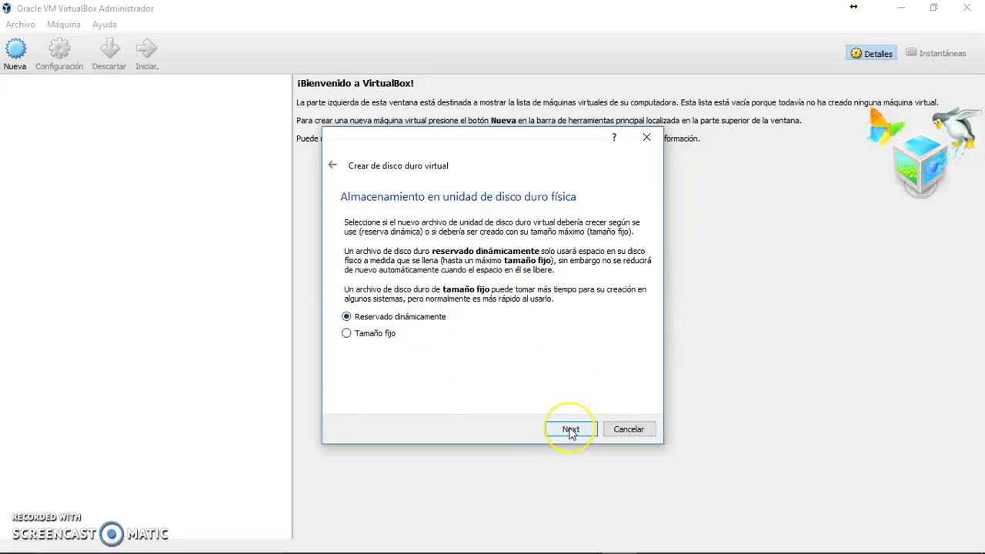
pyautogui.click(490, 359)
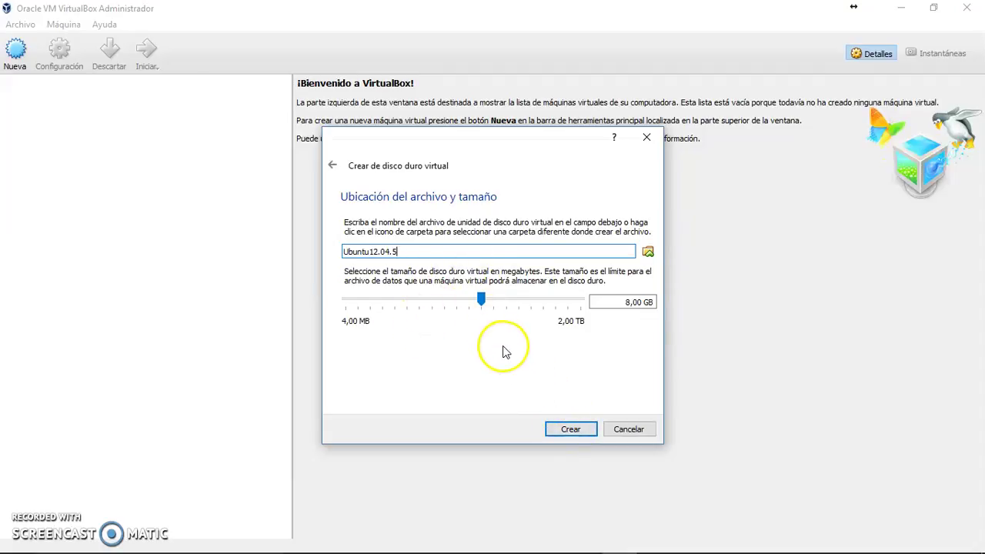
pyautogui.click(572, 430)
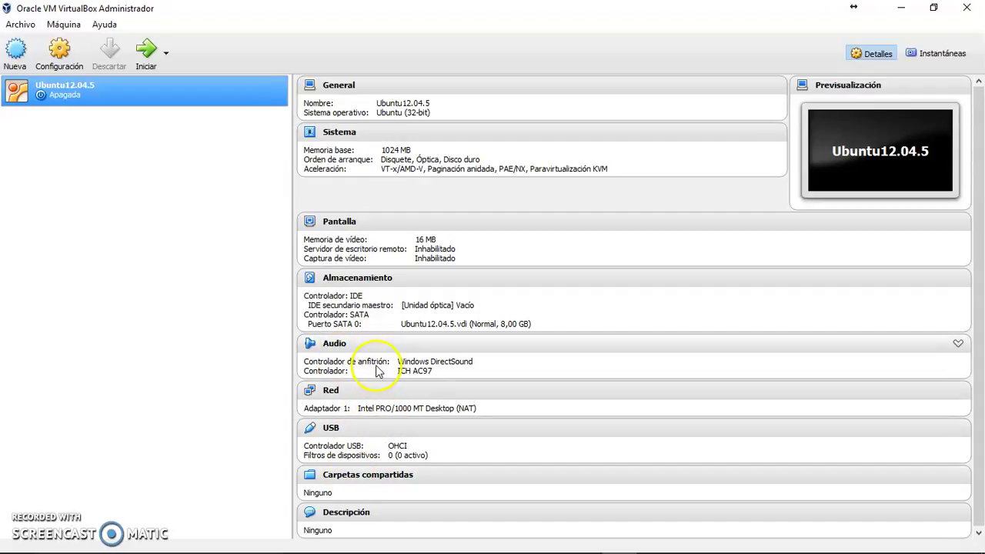
# Step: In the Ubuntu12.04.5 machine's storage settings, load ubuntu-12.04.5-desktop-i386.iso from Descargas into the empty IDE optical drive and save the settings
pyautogui.click(238, 274)
pyautogui.click(356, 284)
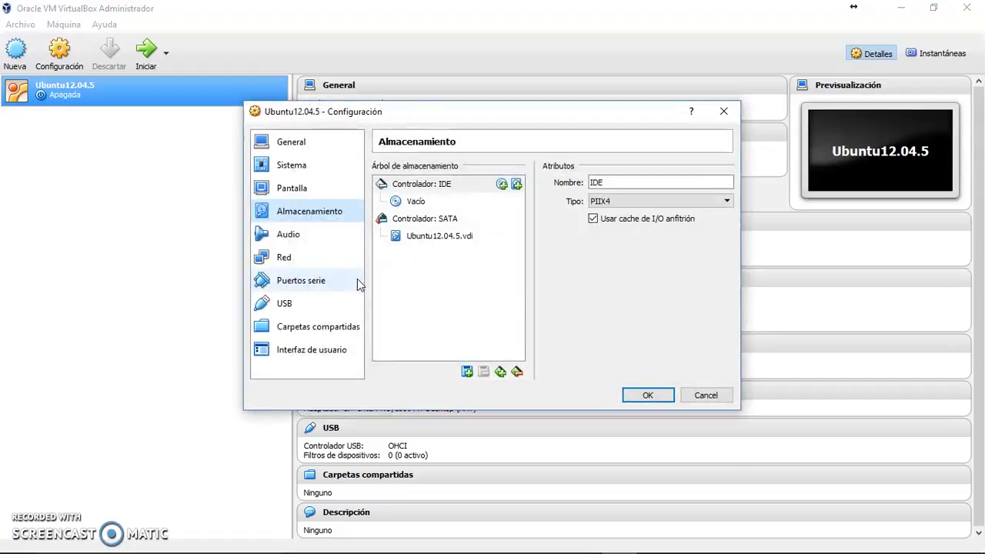
pyautogui.click(419, 203)
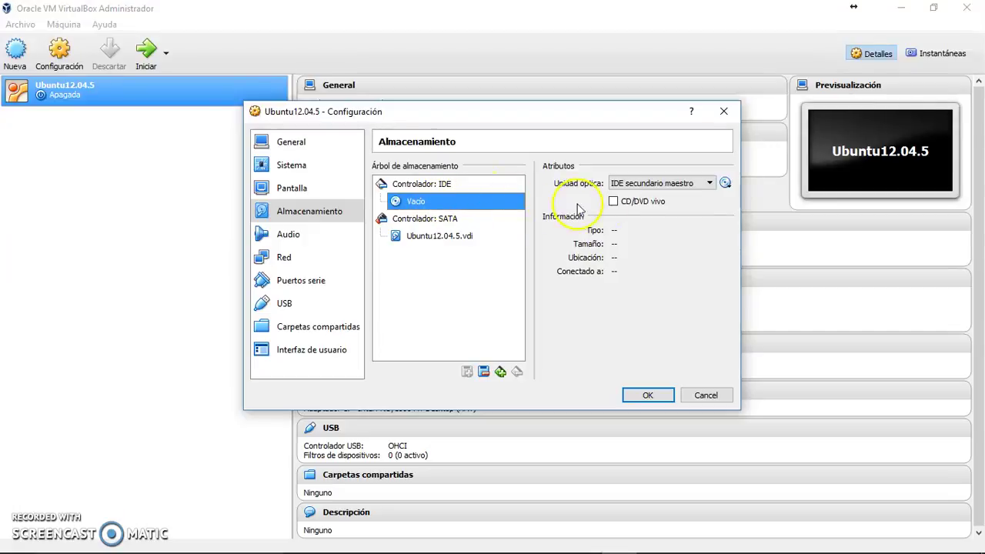
pyautogui.click(726, 184)
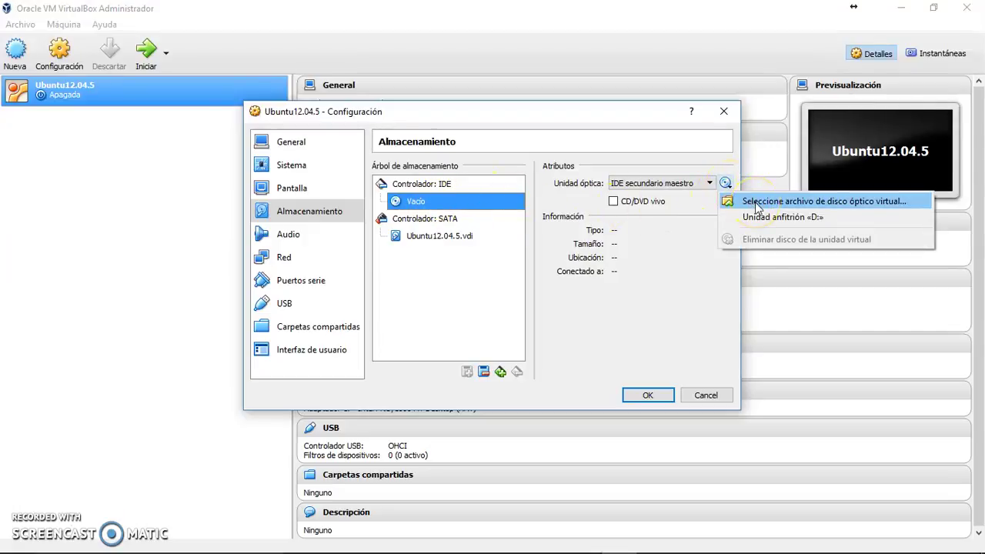
pyautogui.click(759, 207)
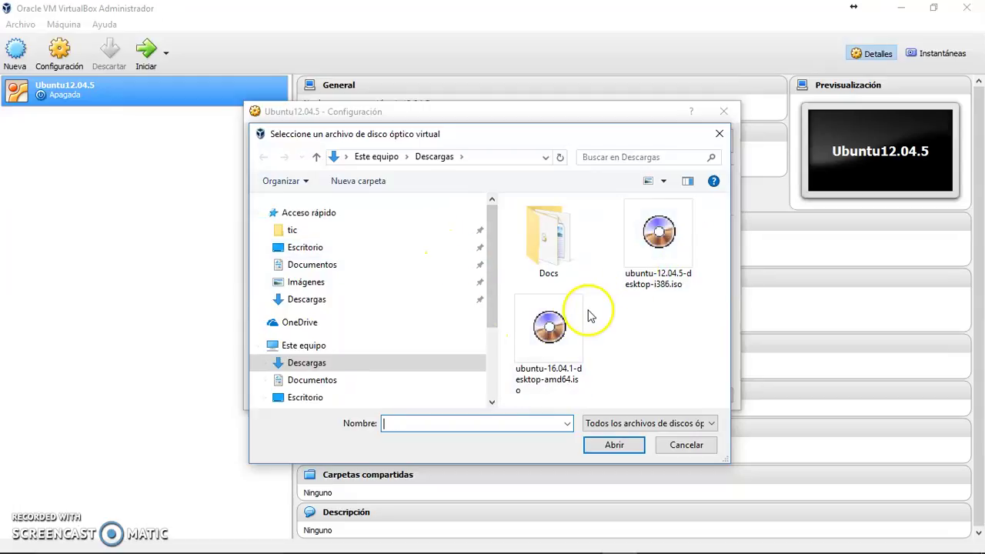
pyautogui.doubleClick(663, 246)
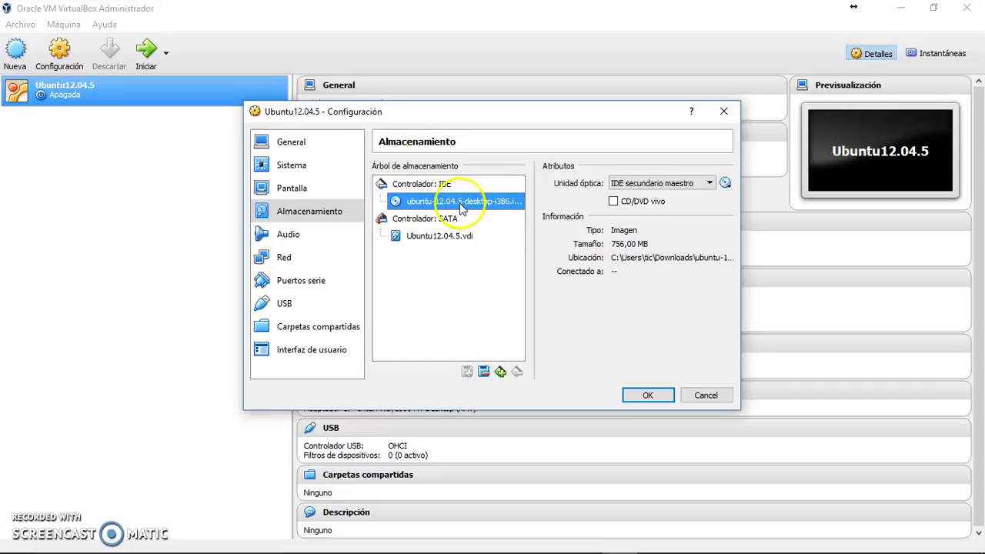
pyautogui.click(634, 396)
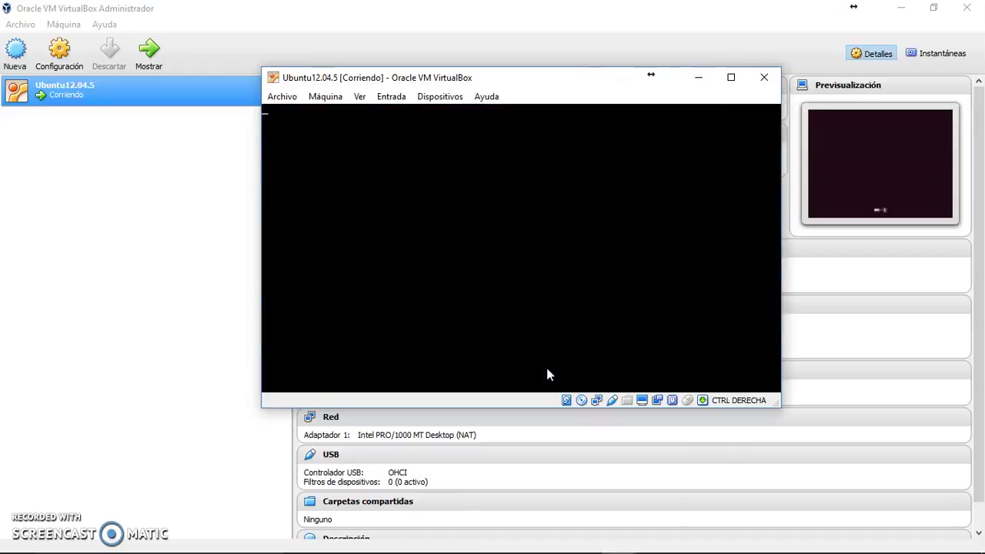
# Step: Minimize the VirtualBox manager and the browser windows, and reposition the running Ubuntu12.04.5 machine's window on the desktop
pyautogui.click(555, 352)
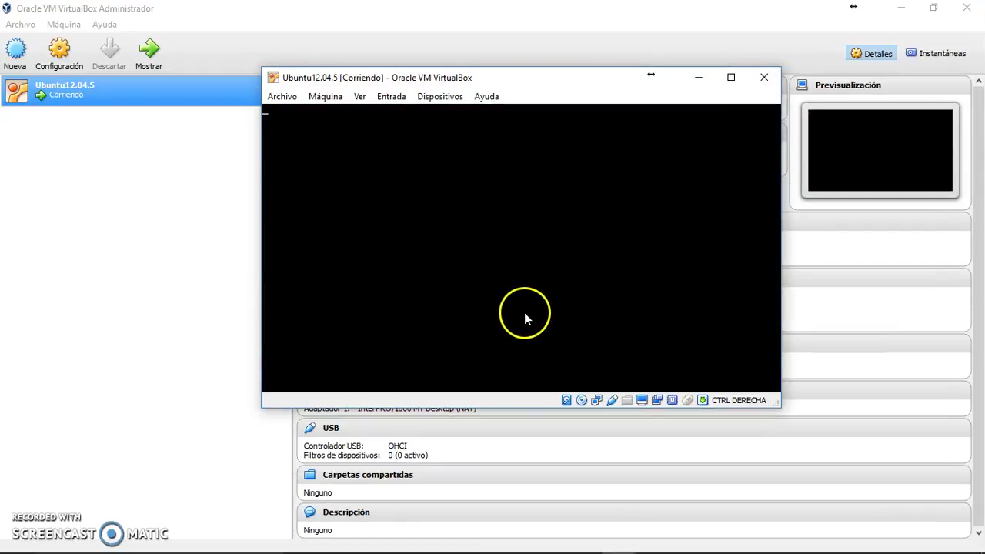
pyautogui.moveTo(523, 79); pyautogui.dragTo(534, 115)
pyautogui.click(900, 9)
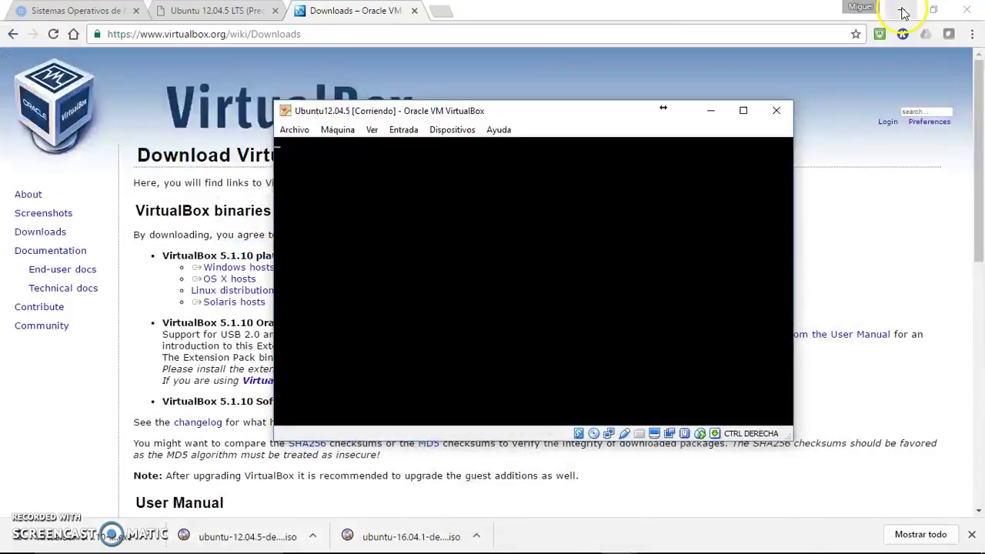
pyautogui.click(902, 11)
pyautogui.moveTo(506, 116); pyautogui.dragTo(442, 117)
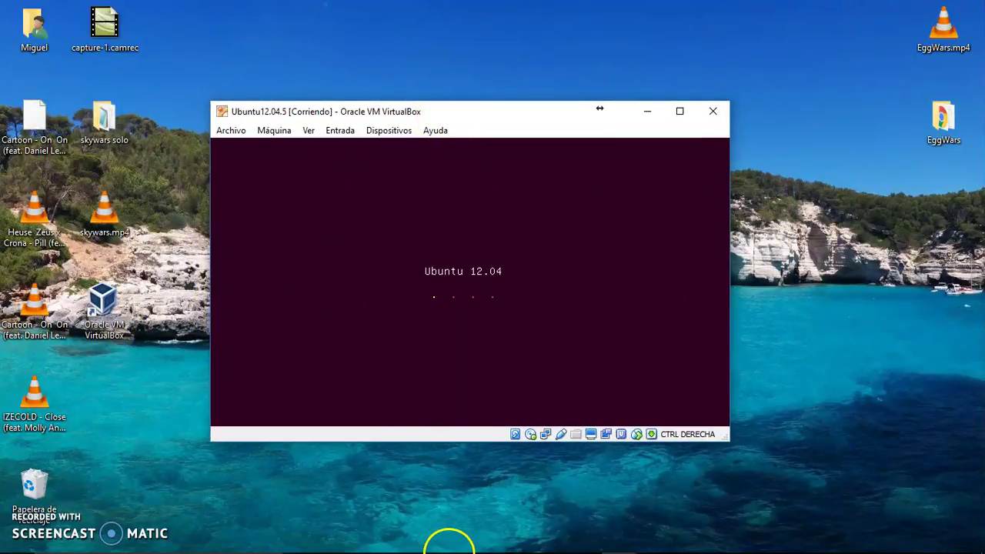
# Step: Restore the VirtualBox manager window and bring the running Ubuntu12.04.5 machine back in front of it
pyautogui.moveTo(449, 547)
pyautogui.click(618, 537)
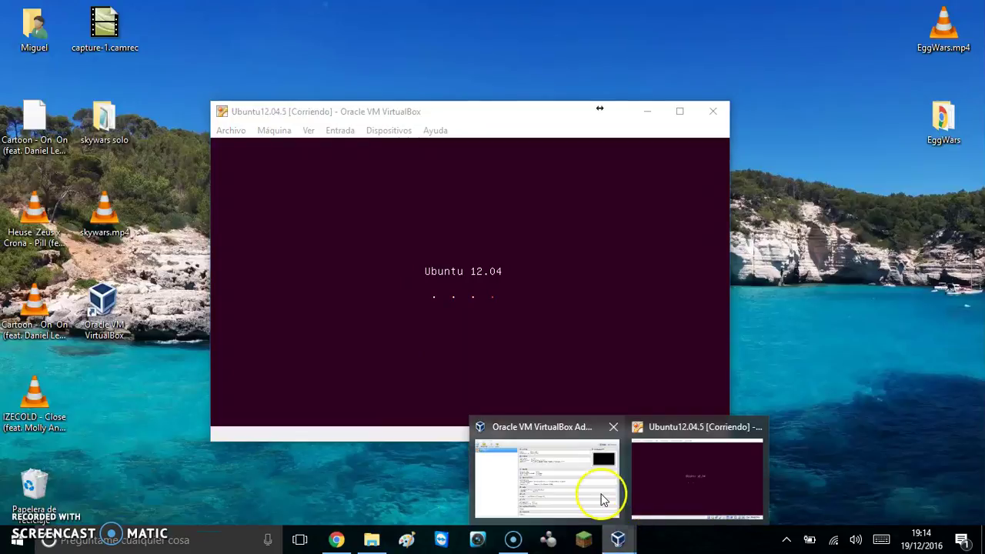
pyautogui.click(603, 499)
pyautogui.moveTo(620, 536)
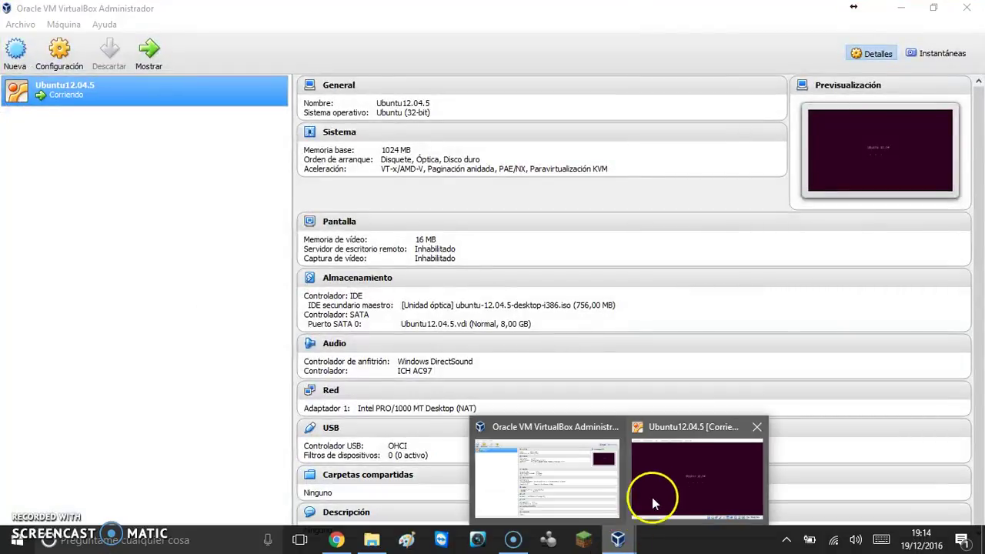
pyautogui.click(651, 497)
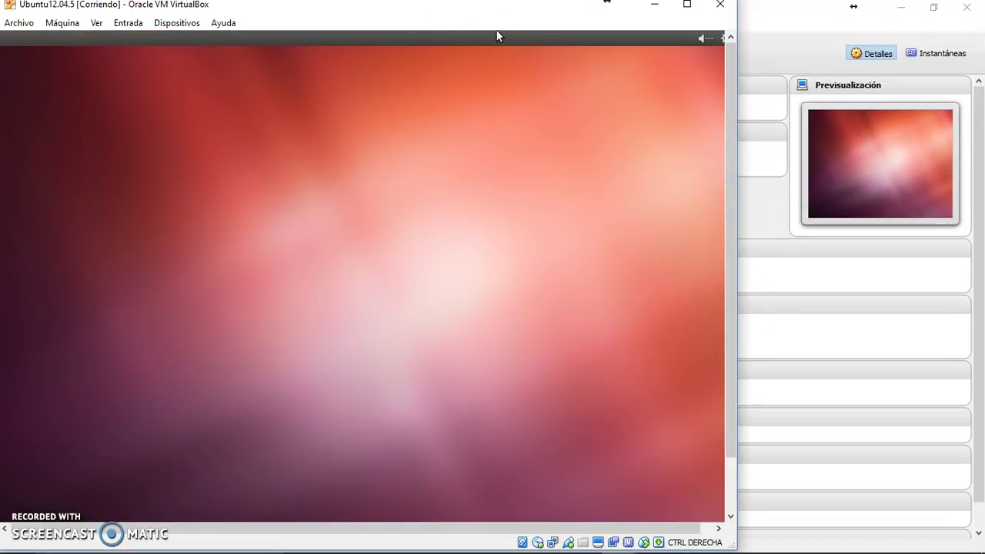
# Step: On the Ubuntu welcome screen, choose Español as the language and start the live session with the try-without-installing option
pyautogui.moveTo(430, 17); pyautogui.dragTo(545, 26)
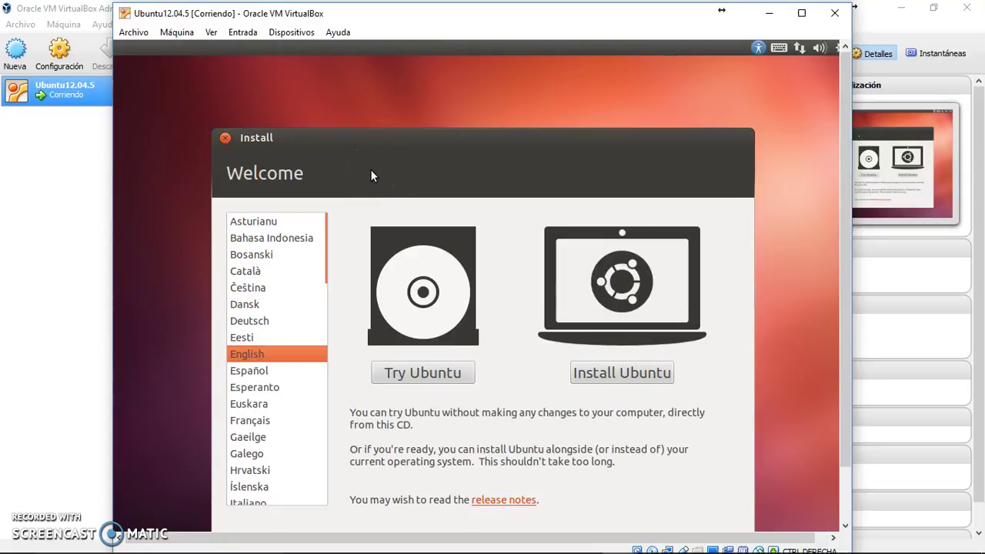
pyautogui.moveTo(377, 141); pyautogui.dragTo(379, 99)
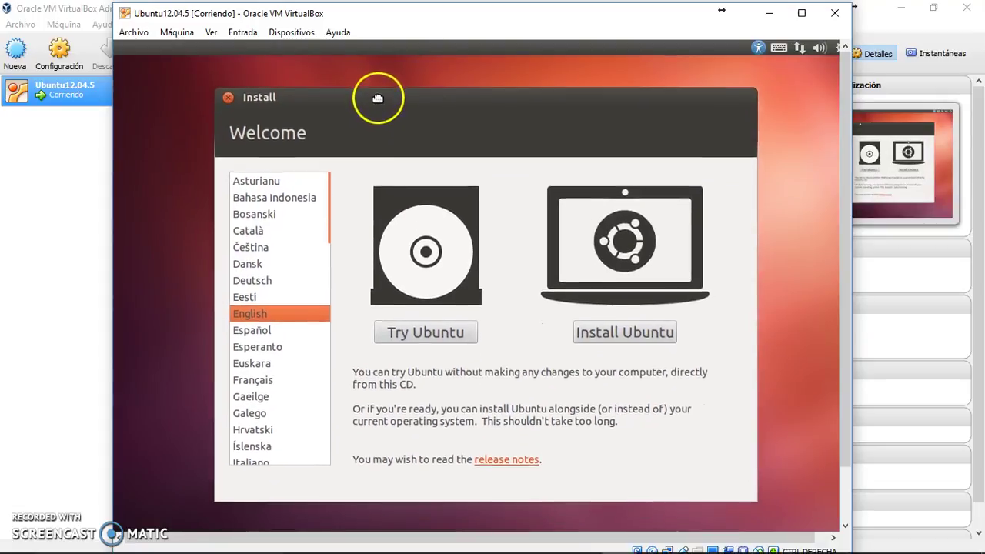
pyautogui.click(249, 329)
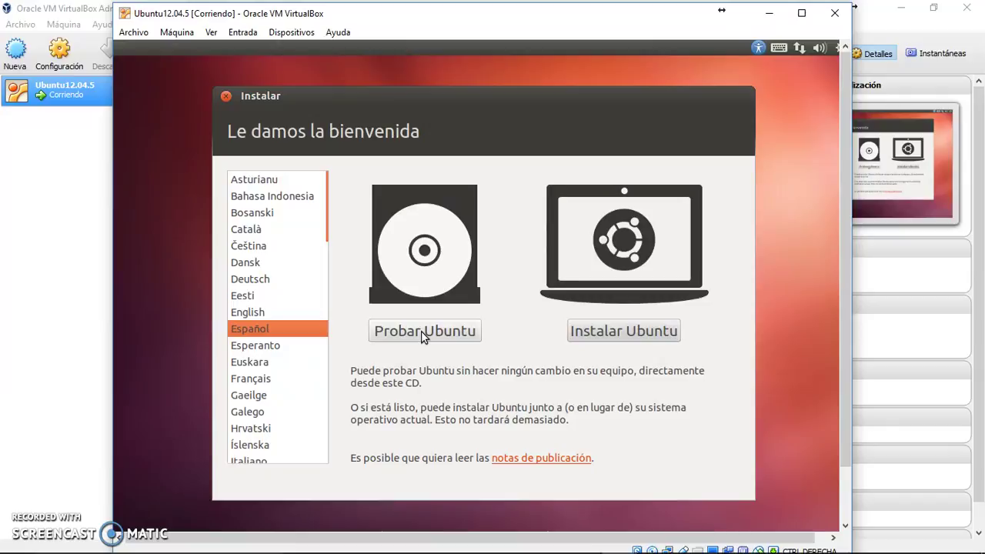
pyautogui.click(421, 331)
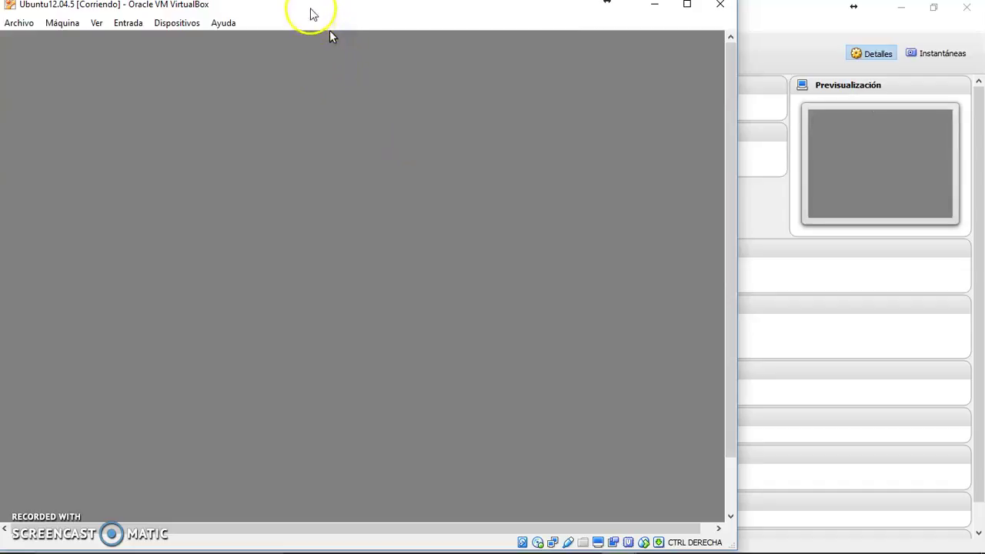
# Step: Launch the Ubuntu 12.04.5 LTS installer from the live desktop and continue past the welcome page with Español selected
pyautogui.moveTo(311, 13); pyautogui.dragTo(415, 18)
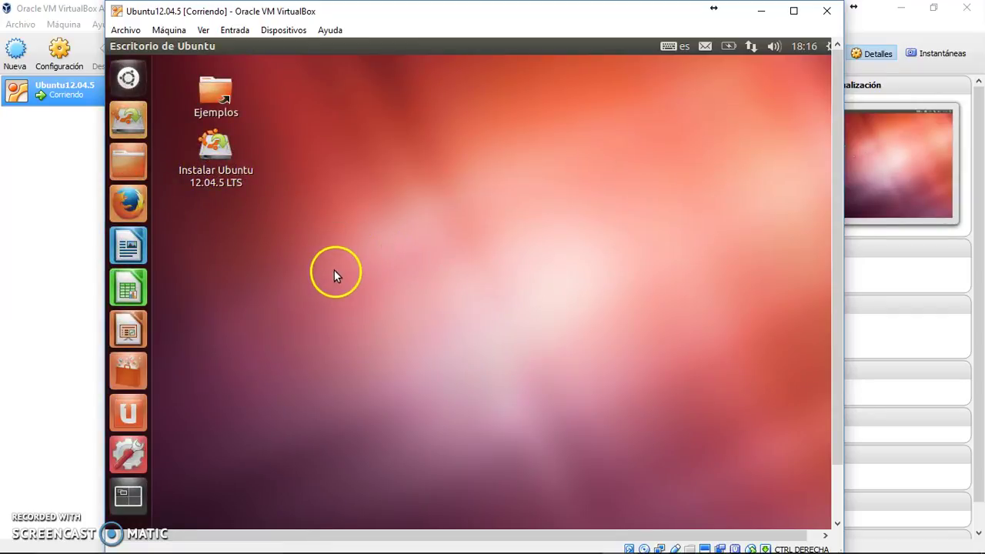
pyautogui.click(223, 158)
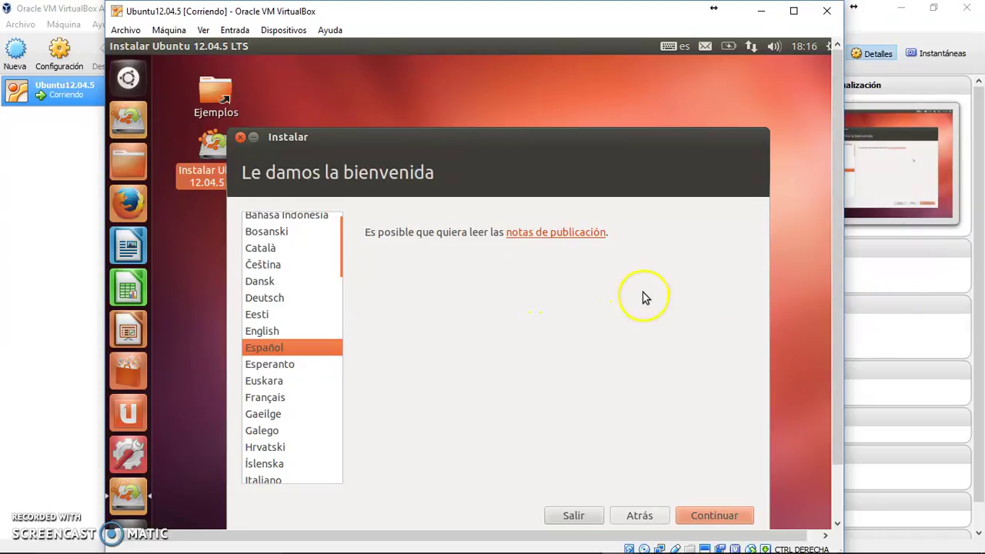
pyautogui.click(699, 516)
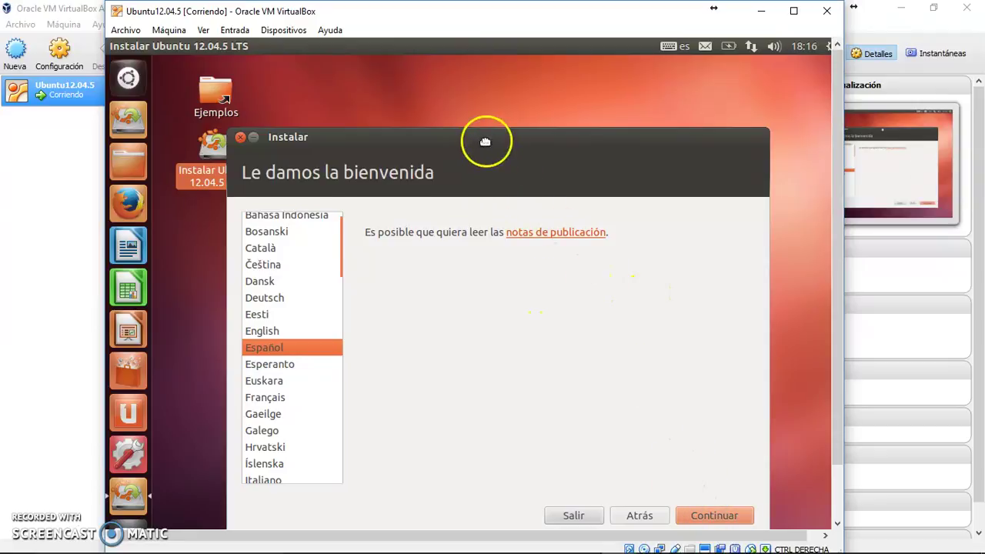
pyautogui.moveTo(485, 142); pyautogui.dragTo(487, 95)
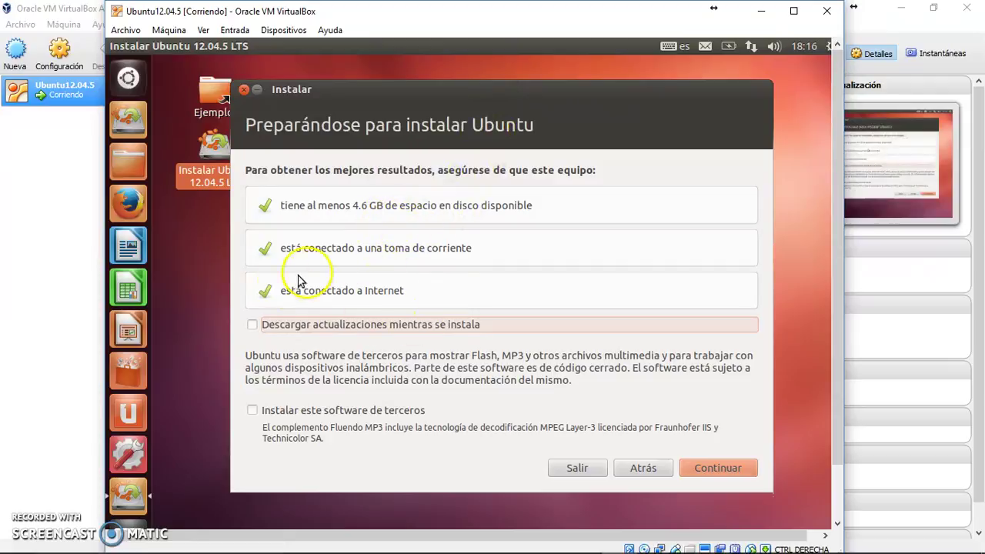
# Step: Enable downloading updates during installation and installing the third-party software, and continue the Ubuntu installation
pyautogui.click(254, 325)
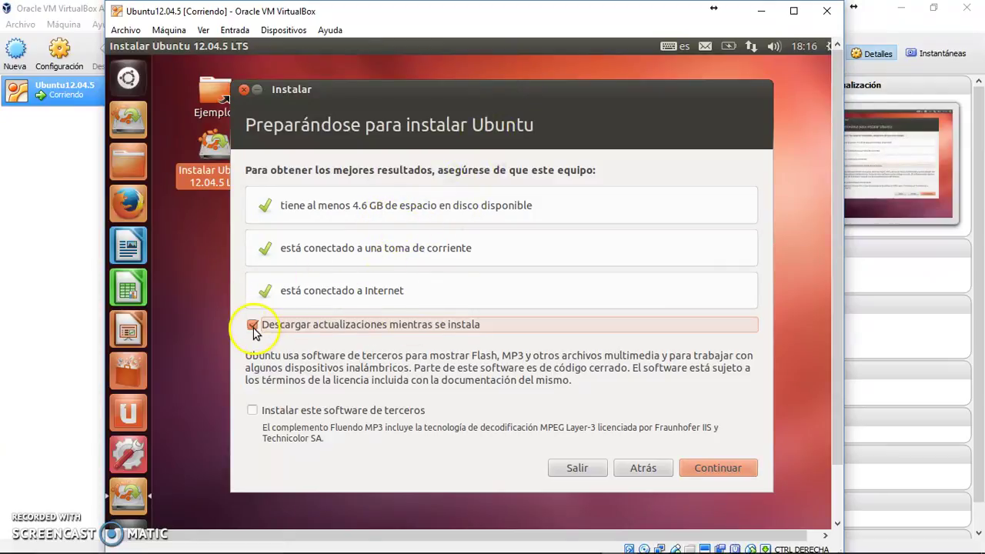
pyautogui.click(254, 411)
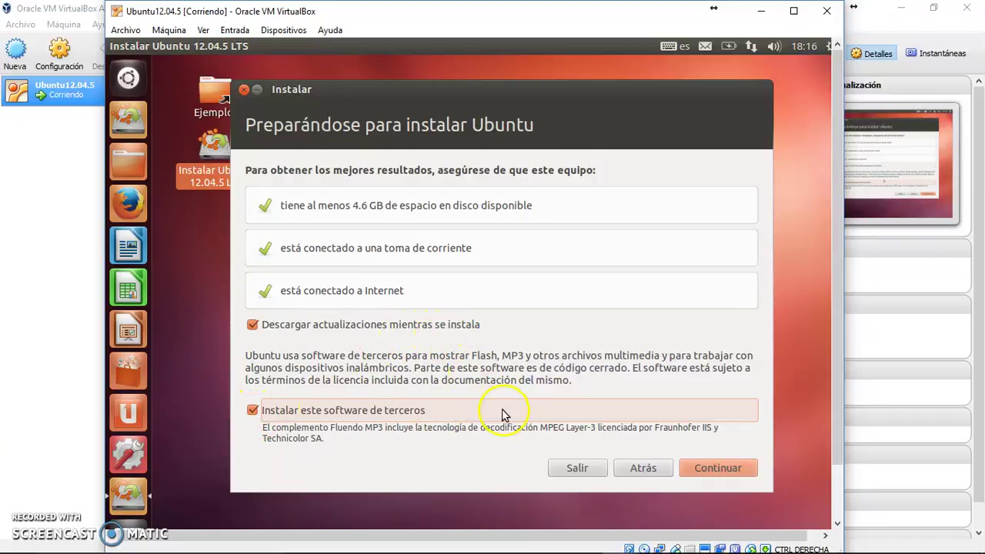
pyautogui.click(719, 468)
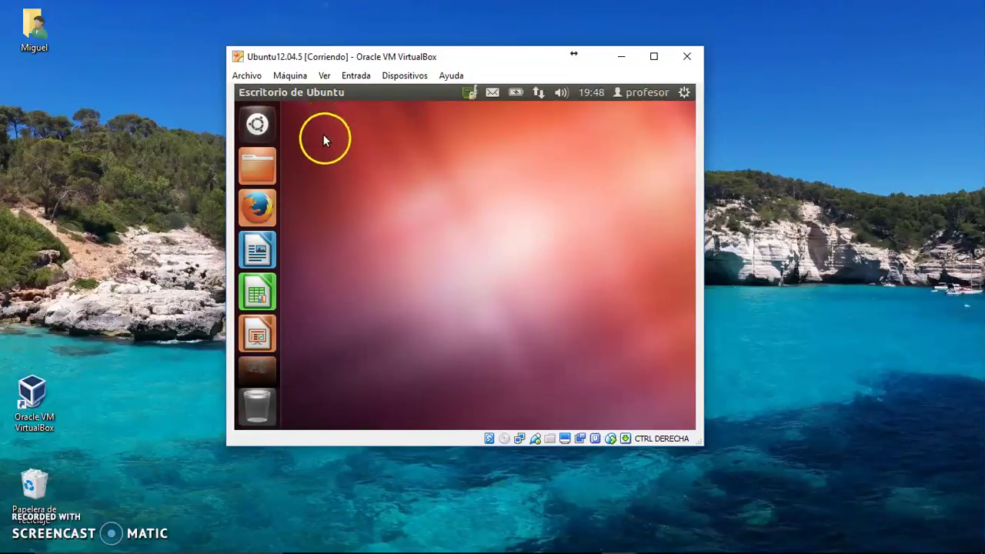
# Step: Open the Firefox web browser inside the installed Ubuntu system and reposition the virtual machine's window
pyautogui.scroll(-2, 259, 223)
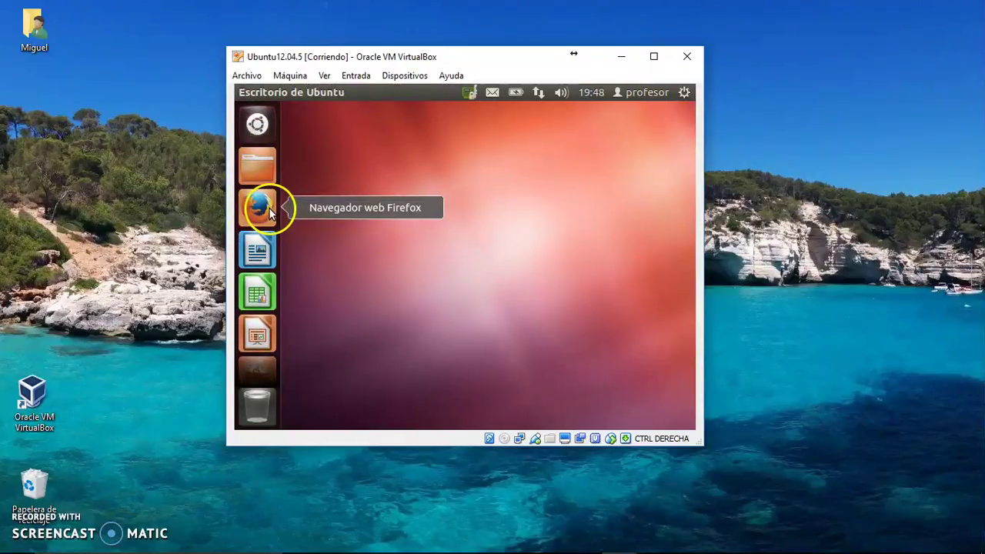
pyautogui.click(269, 208)
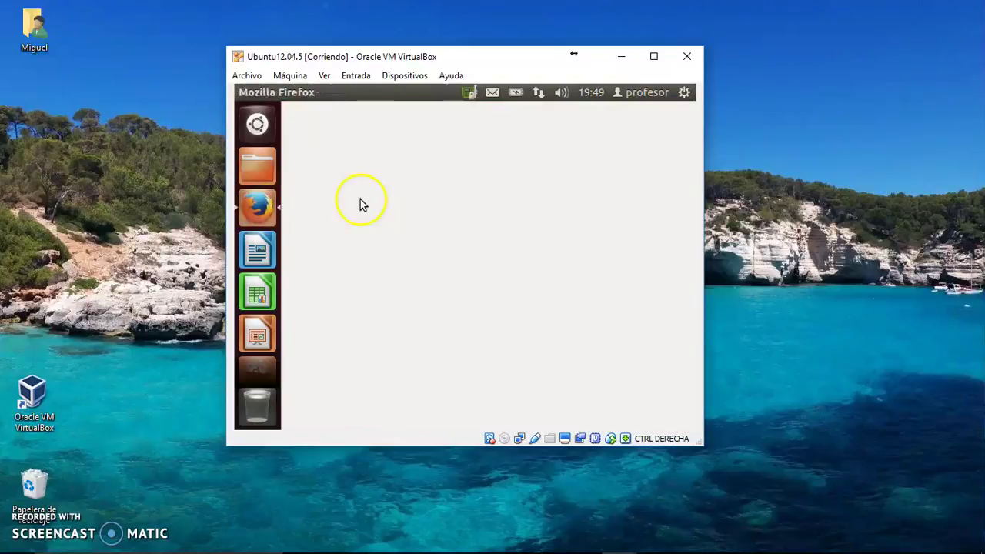
pyautogui.click(367, 221)
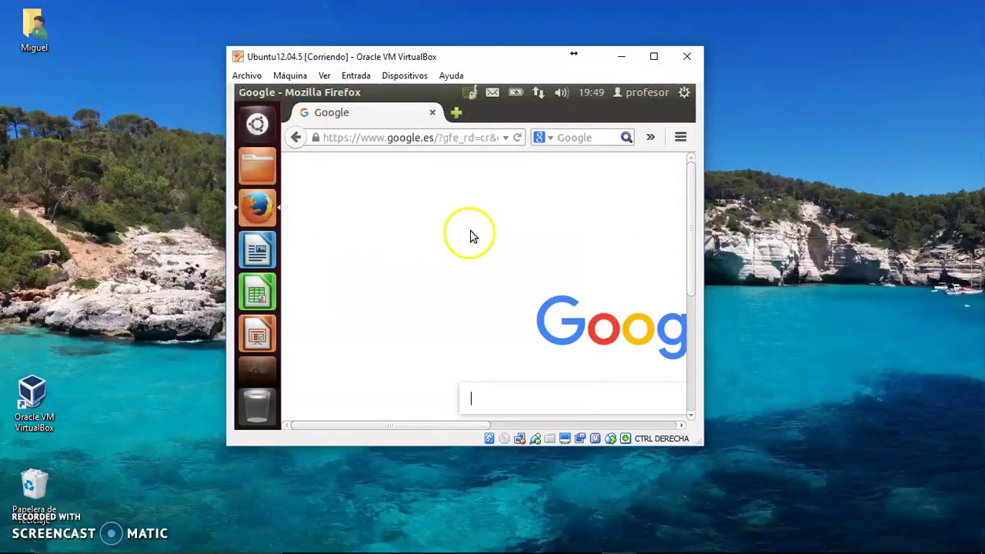
pyautogui.moveTo(453, 93)
pyautogui.moveTo(454, 49); pyautogui.dragTo(449, 68)
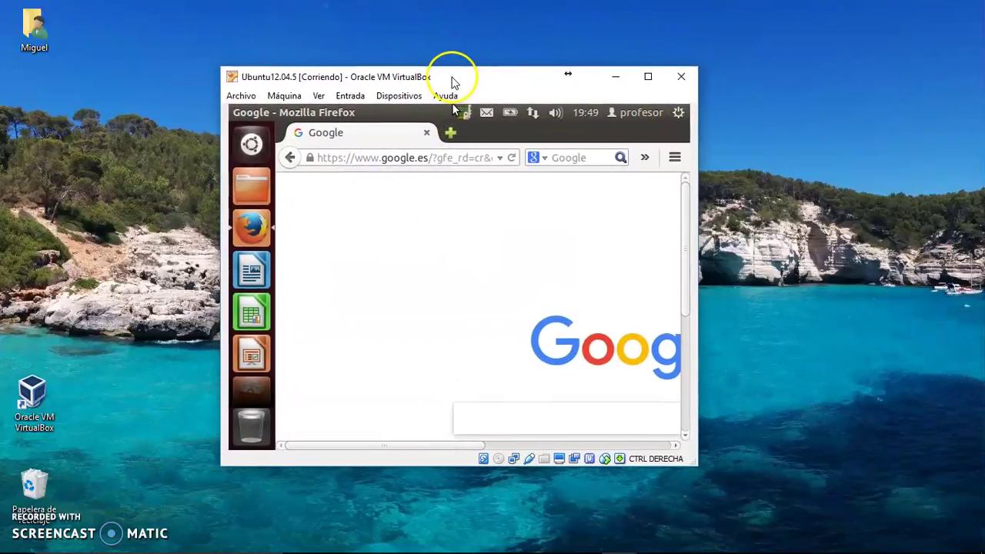
# Step: Examine the Ubuntu system menu's settings, log-out and shutdown options, and dismiss it without choosing any
pyautogui.click(677, 113)
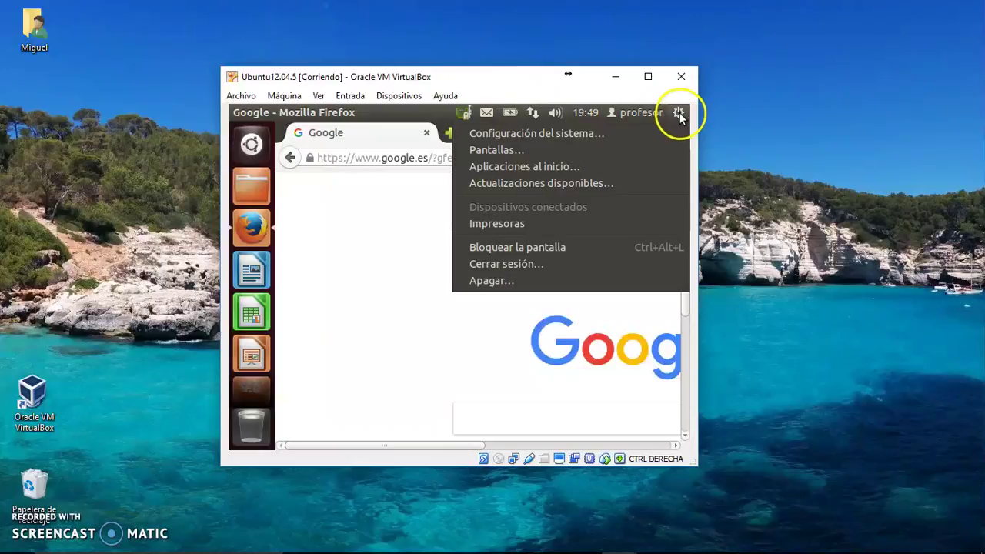
pyautogui.moveTo(641, 113)
pyautogui.moveTo(676, 116)
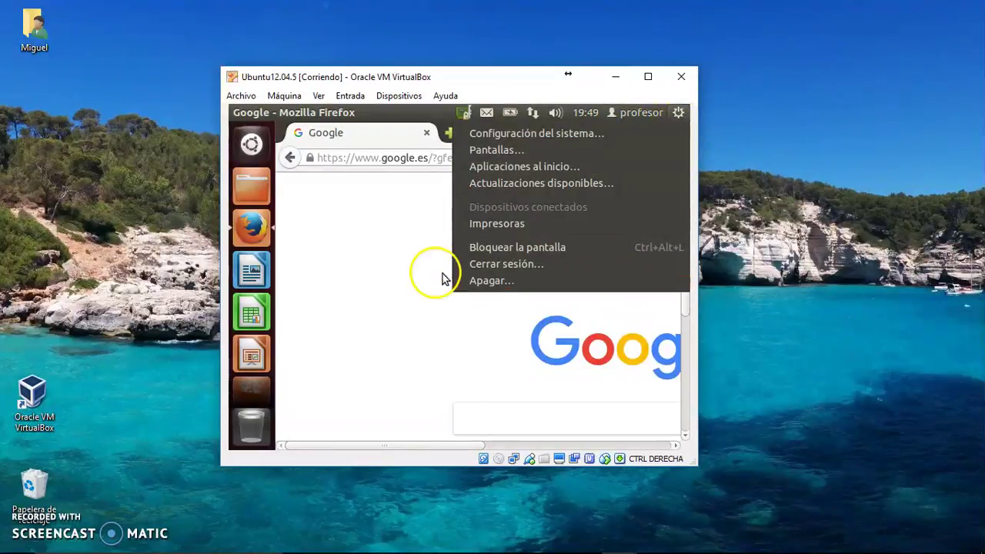
pyautogui.click(411, 266)
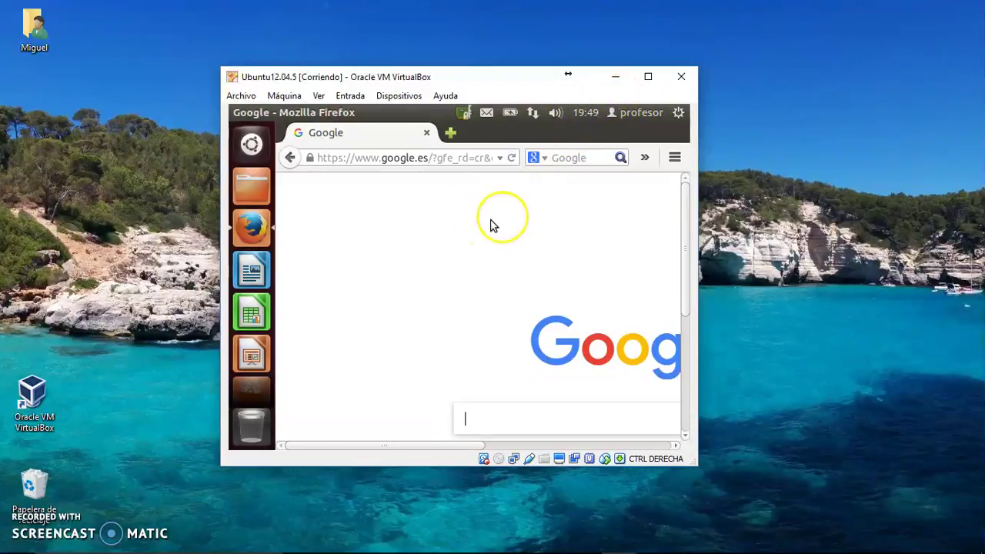
# Step: Close the Ubuntu12.04.5 virtual machine, saving the machine state
pyautogui.click(680, 78)
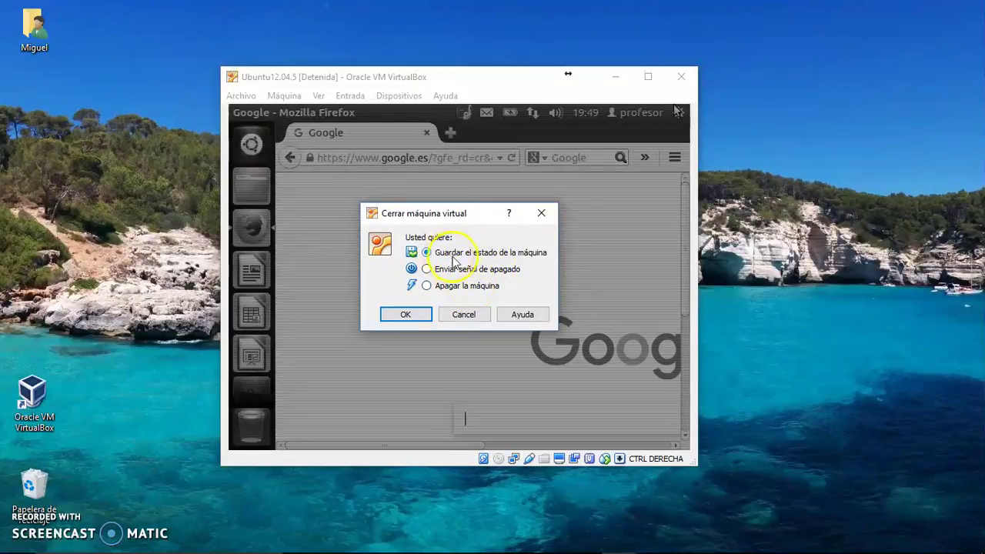
pyautogui.click(406, 314)
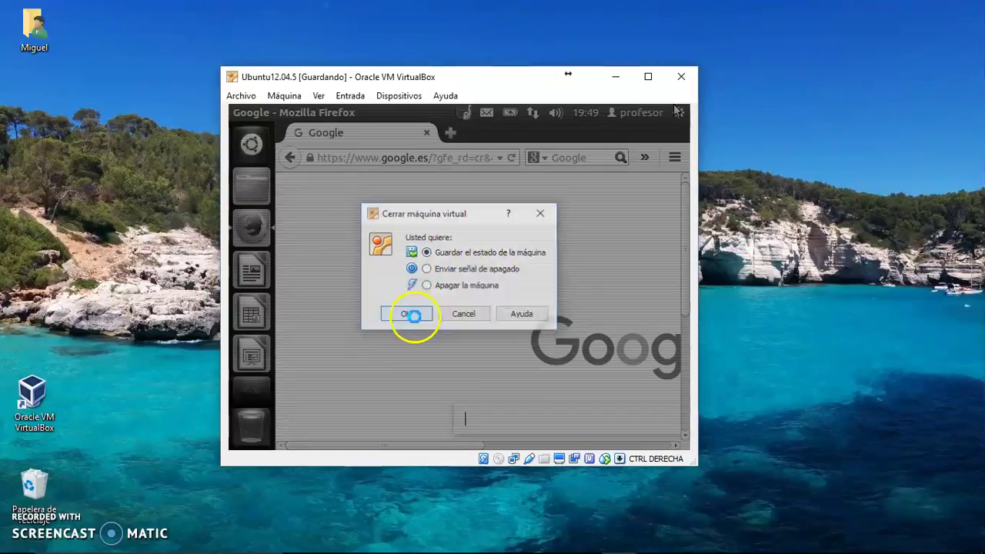